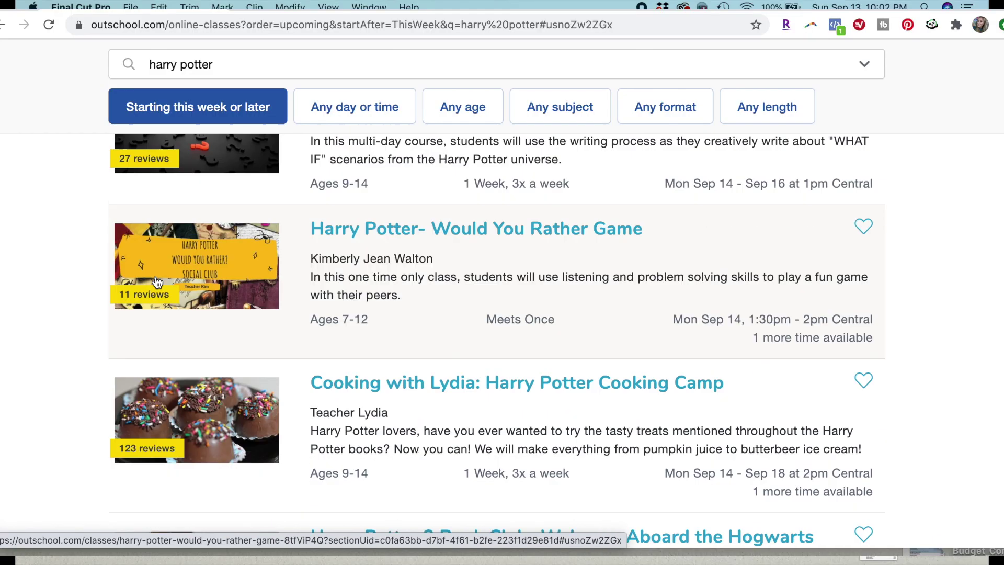
Select the MVI_1158 clip in the Final Cut Pro timeline
scroll(157, 282, down, 10)
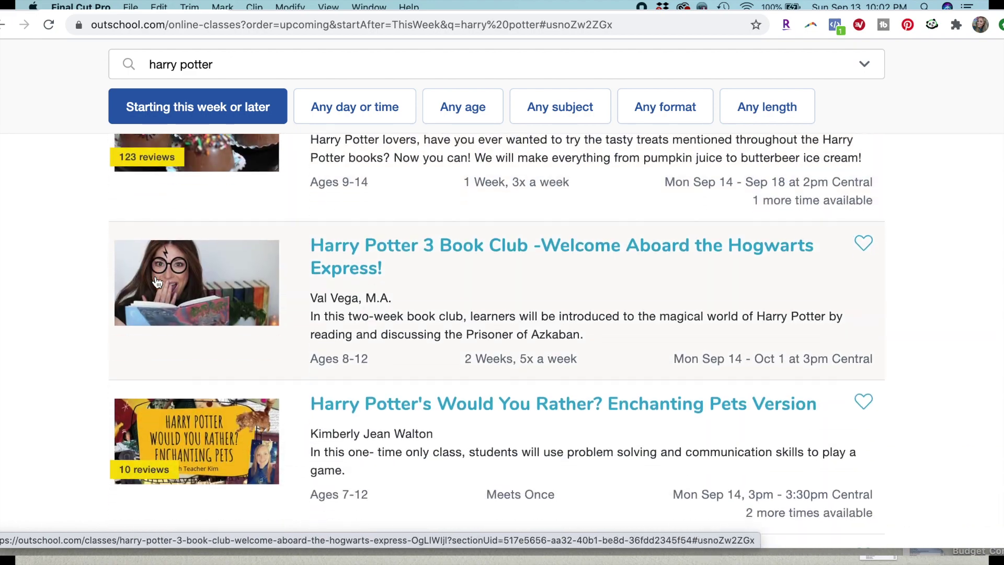
scroll(157, 283, down, 8)
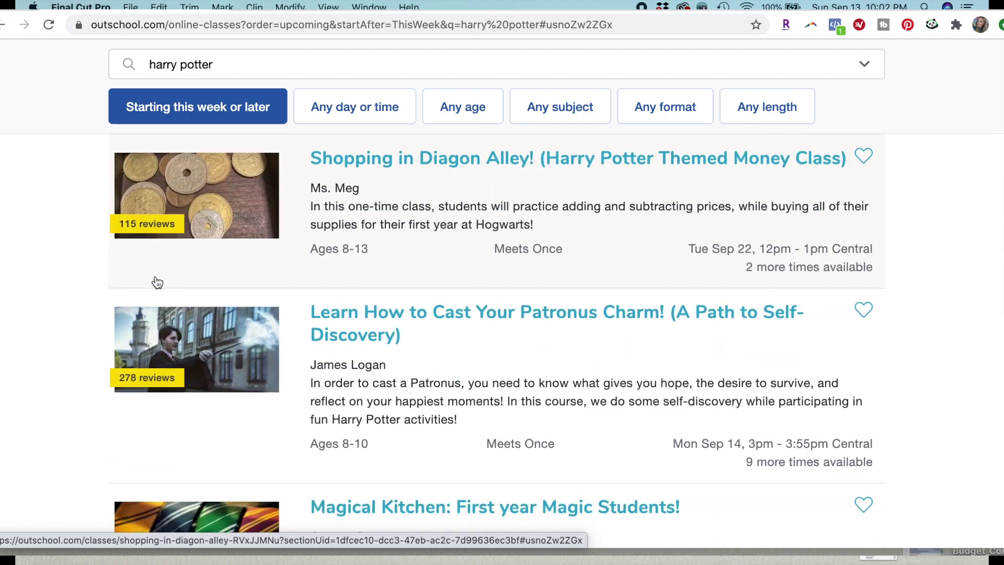
scroll(156, 282, down, 7)
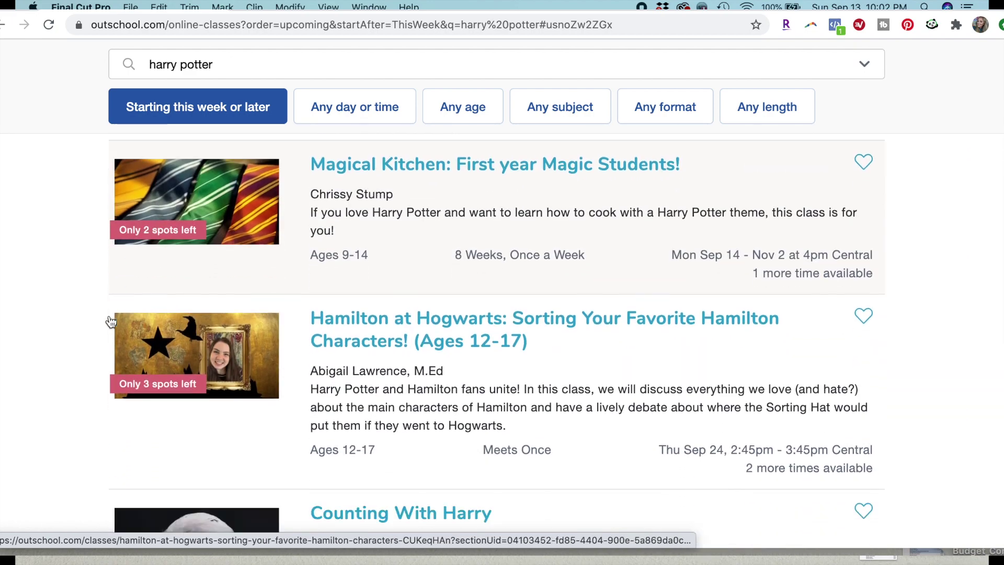
scroll(111, 321, down, 10)
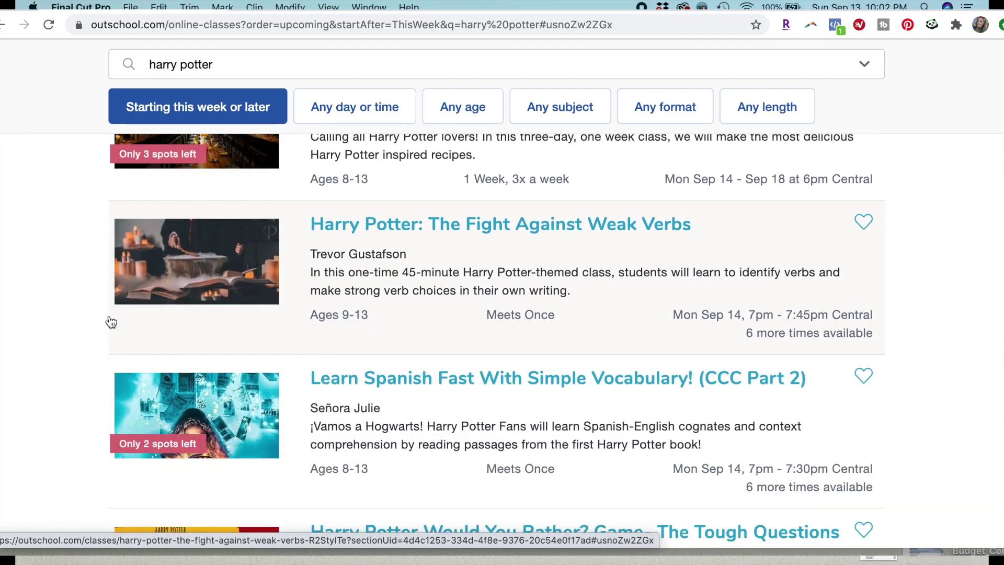
scroll(111, 321, down, 9)
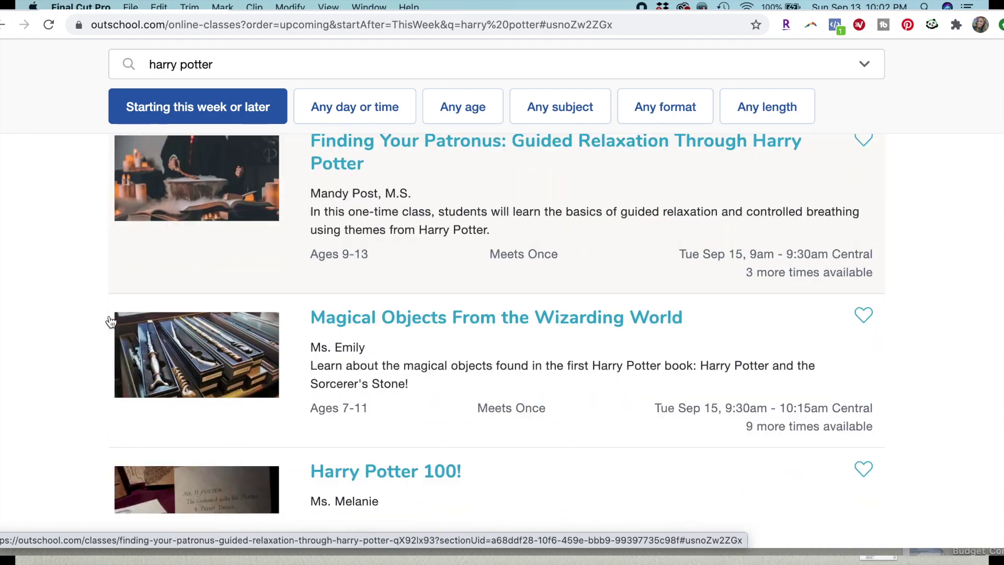
scroll(111, 321, down, 3)
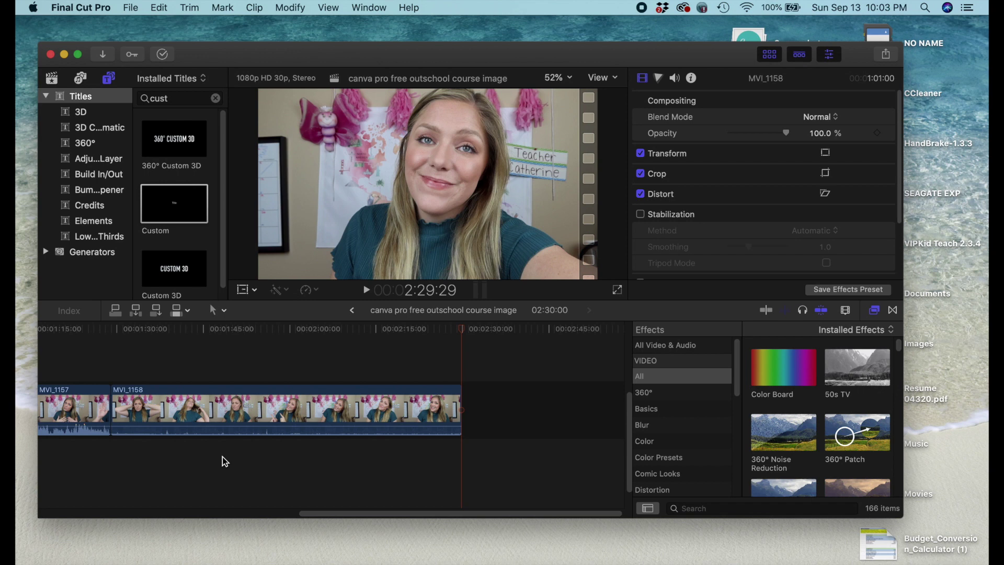
click(220, 401)
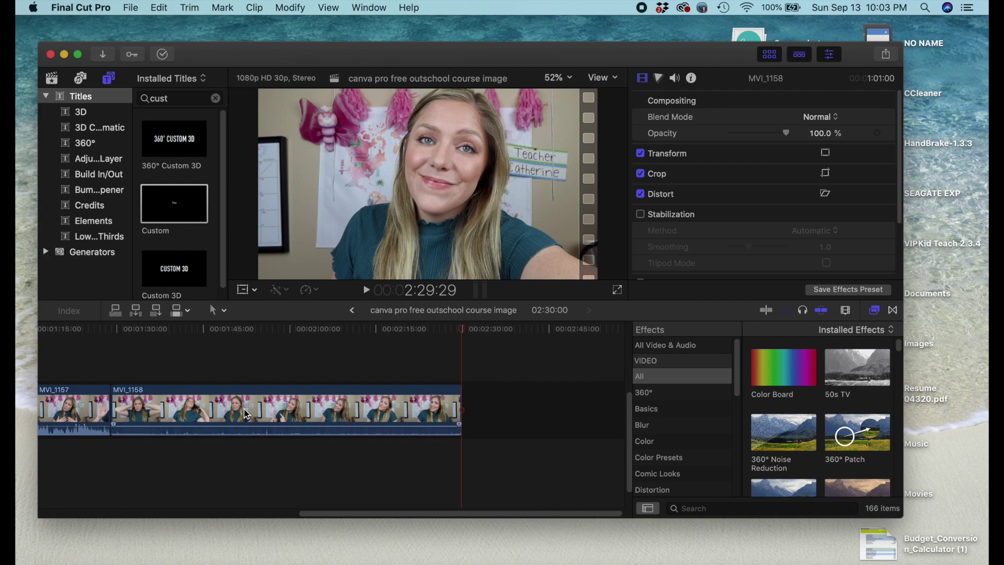
click(232, 418)
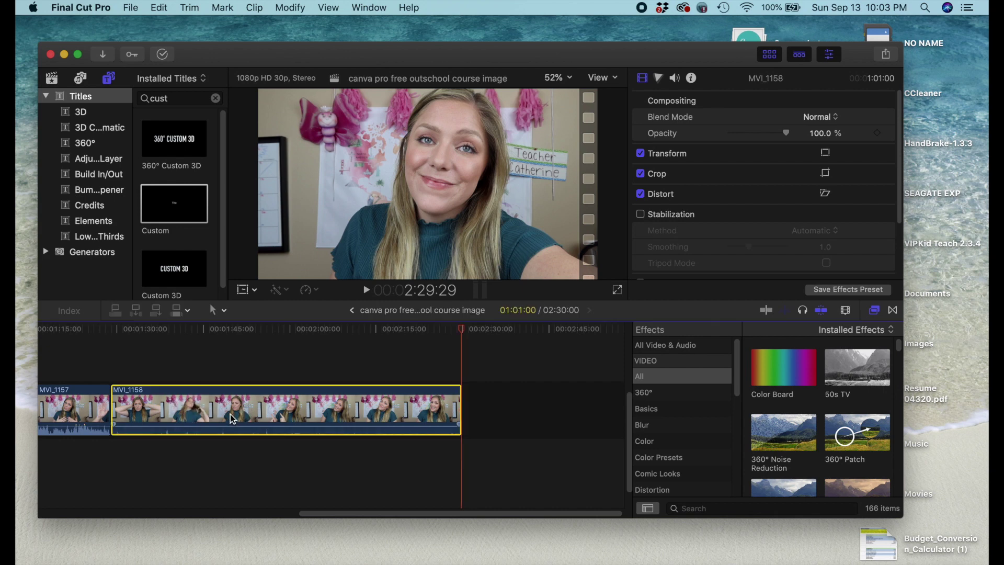
Find the teacher frame at 2:08:28 and screenshot the video frame in the viewer
click(242, 456)
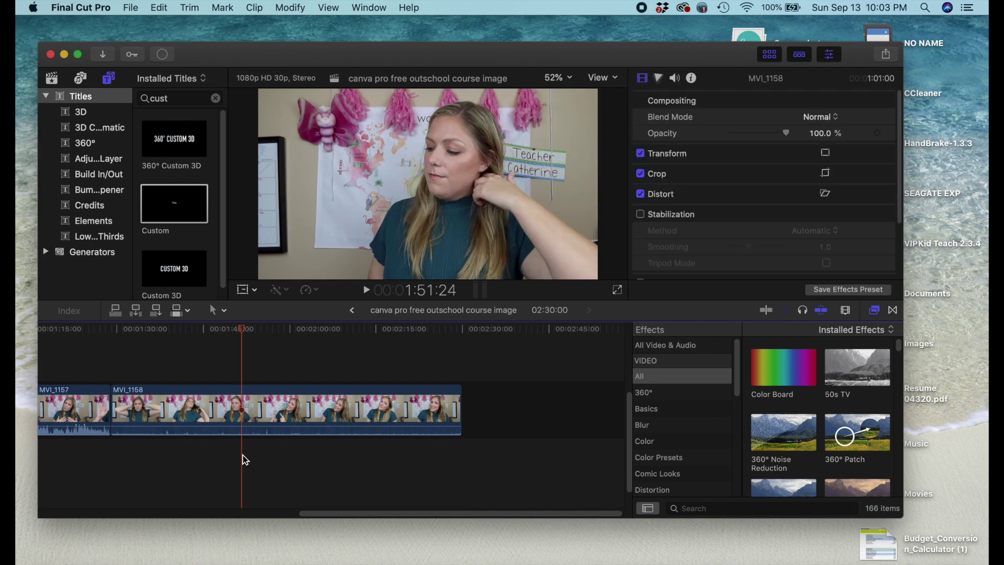
key(space)
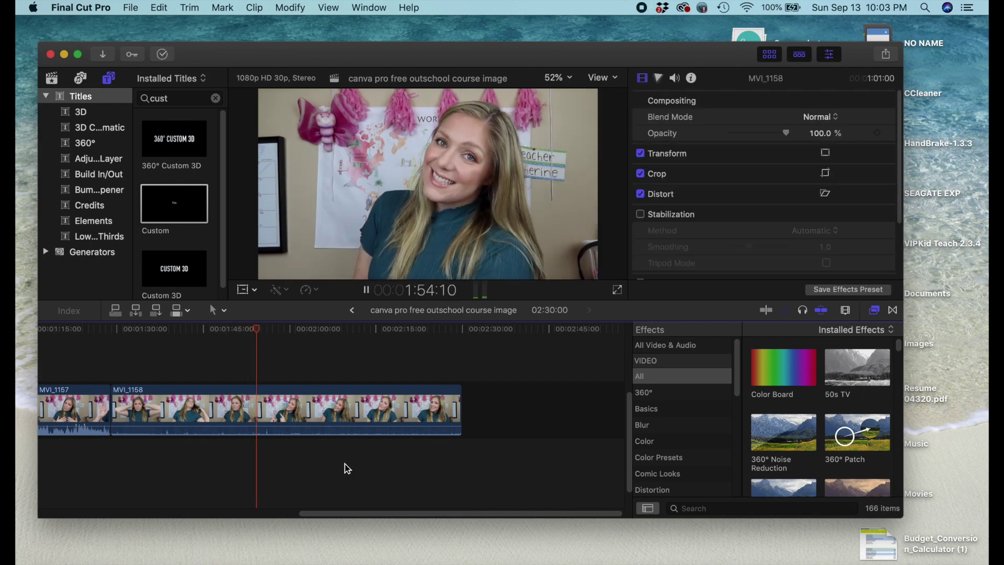
key(space)
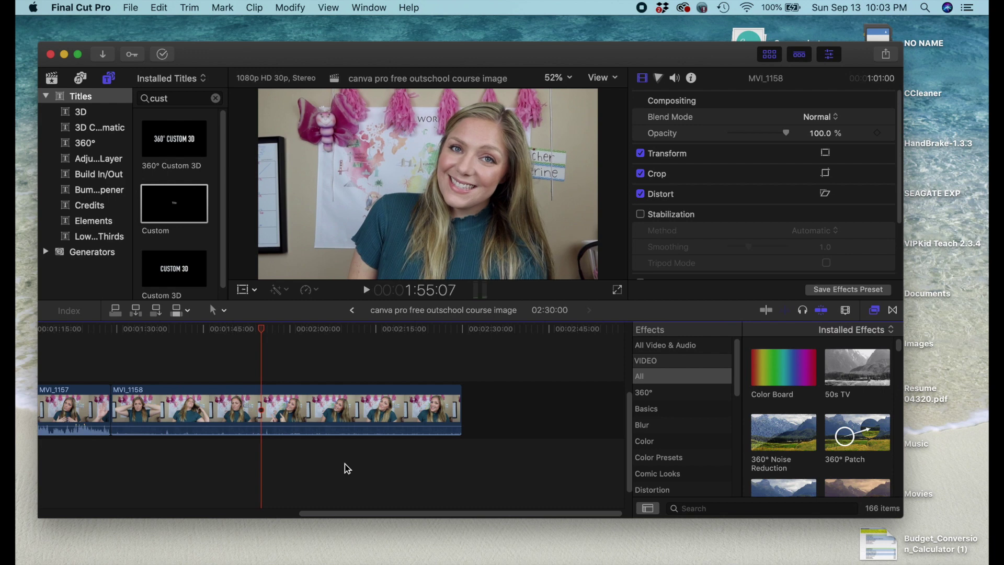
click(379, 465)
drag(382, 465, 446, 464)
click(399, 473)
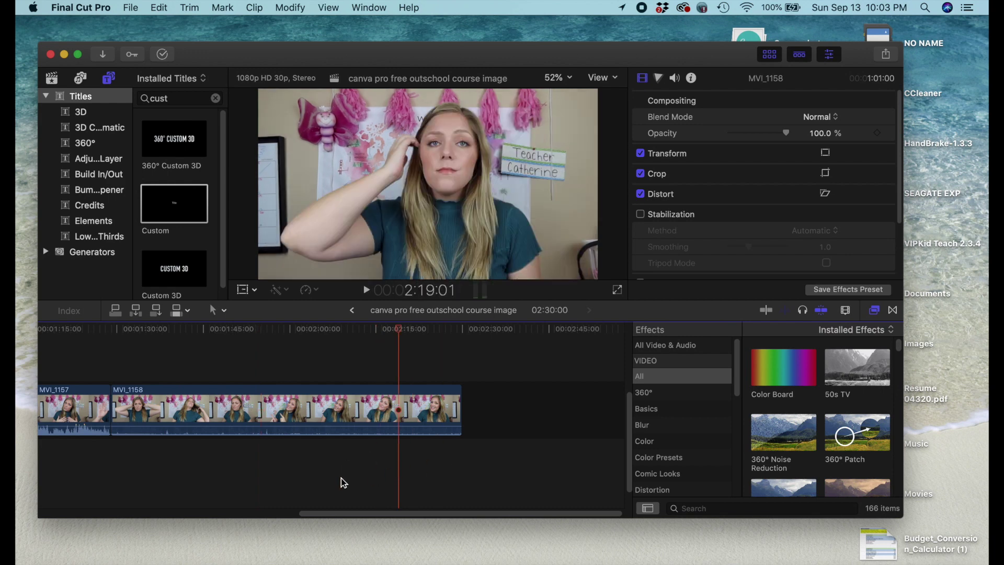
click(342, 479)
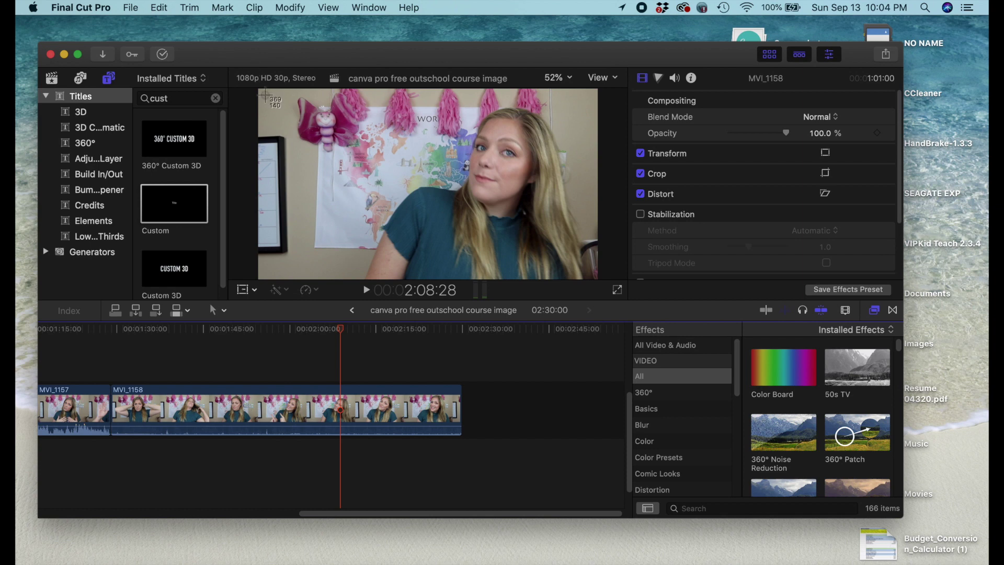
drag(264, 94, 600, 264)
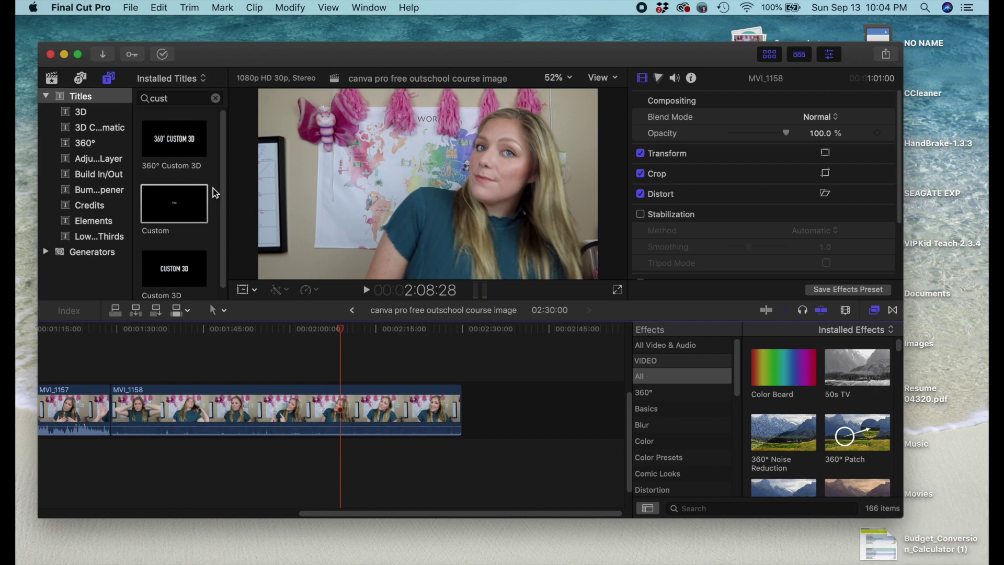
Minimize Final Cut Pro and open the 9.31.25, 7.54.13 and 7.54.05 PM screenshots in Preview
click(65, 55)
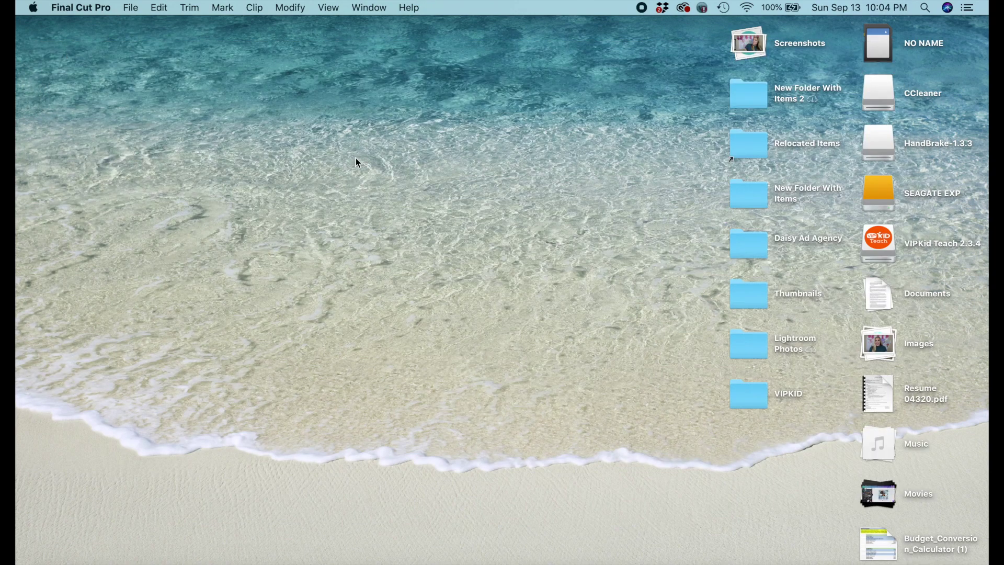
click(748, 49)
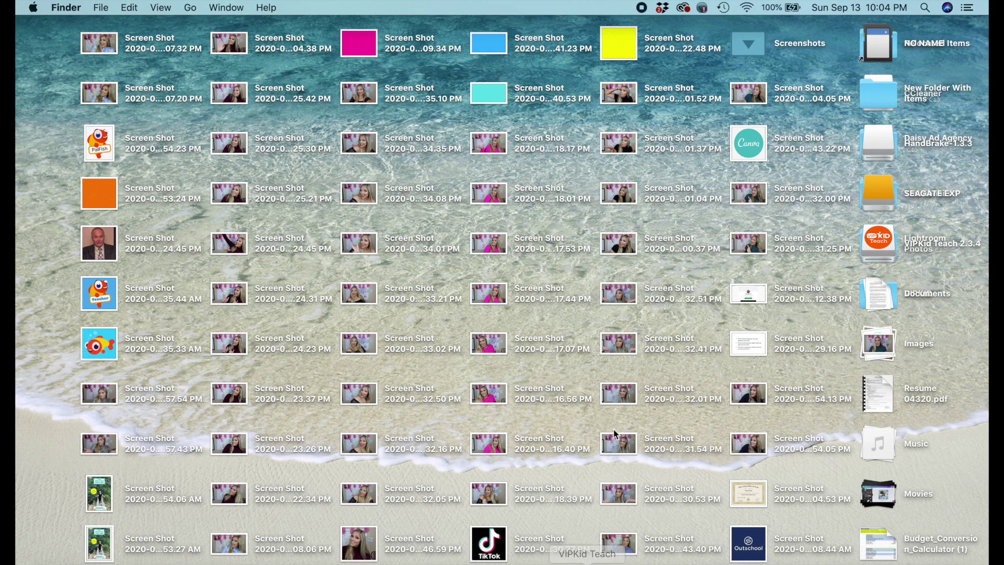
double_click(738, 98)
double_click(748, 193)
click(744, 249)
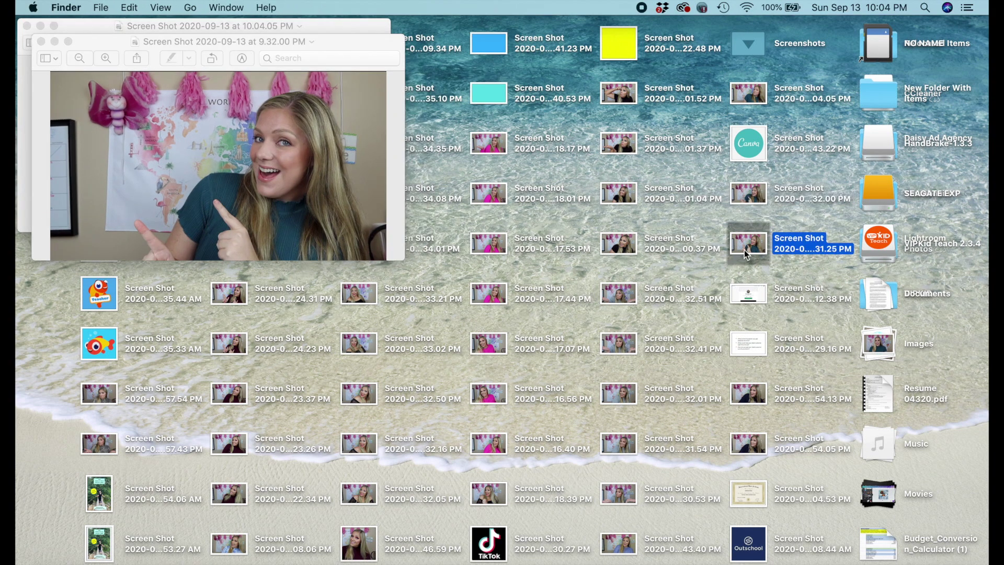
double_click(744, 249)
double_click(748, 393)
click(746, 444)
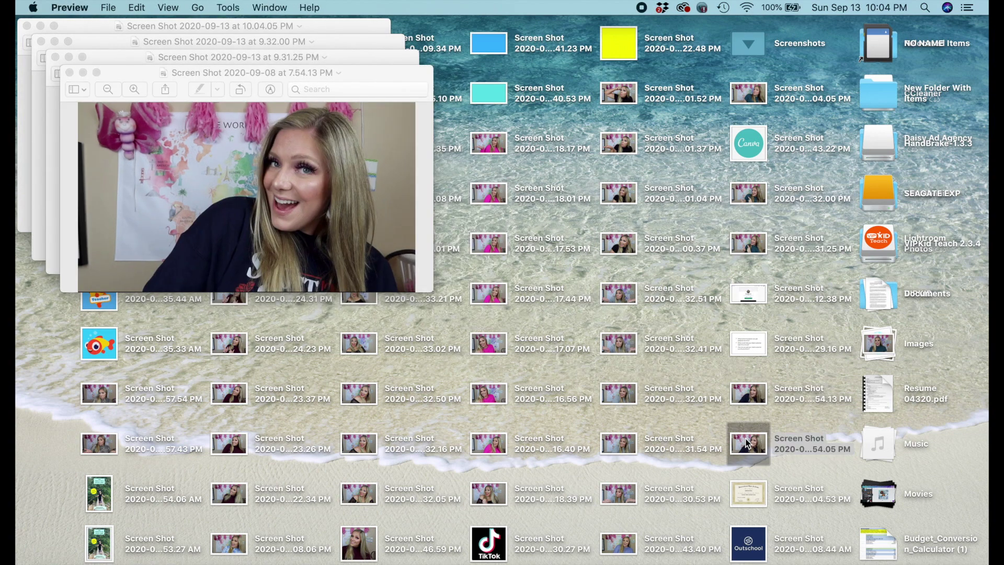
double_click(747, 443)
Spread the Preview windows apart to compare the teacher screenshots
drag(348, 89, 642, 65)
drag(443, 71, 607, 56)
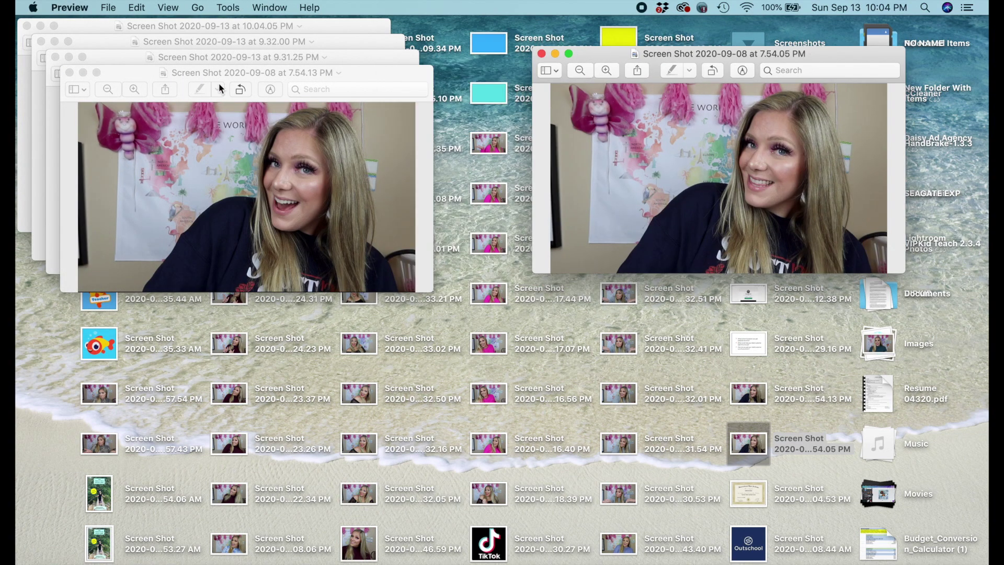
drag(174, 77, 510, 269)
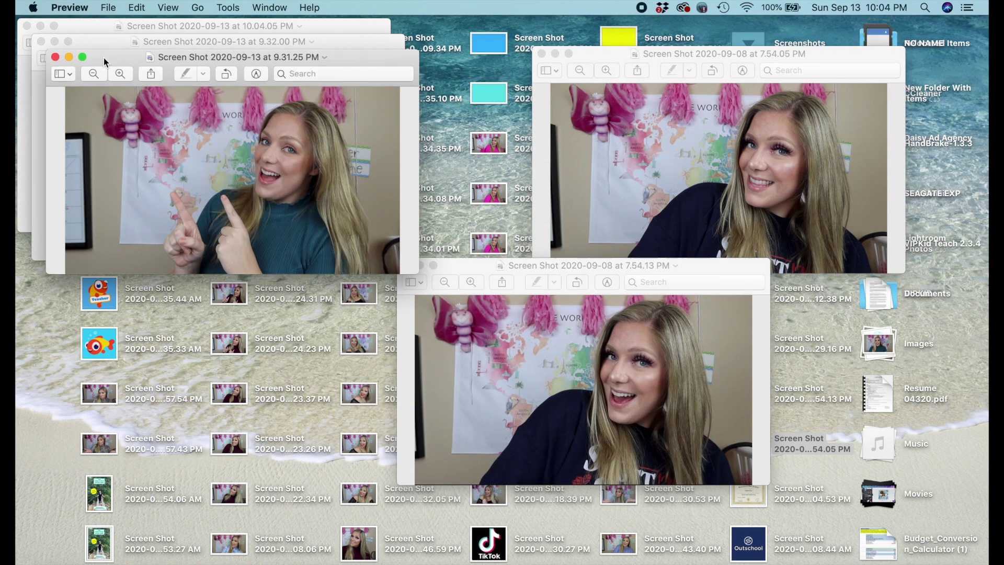
drag(104, 57, 99, 263)
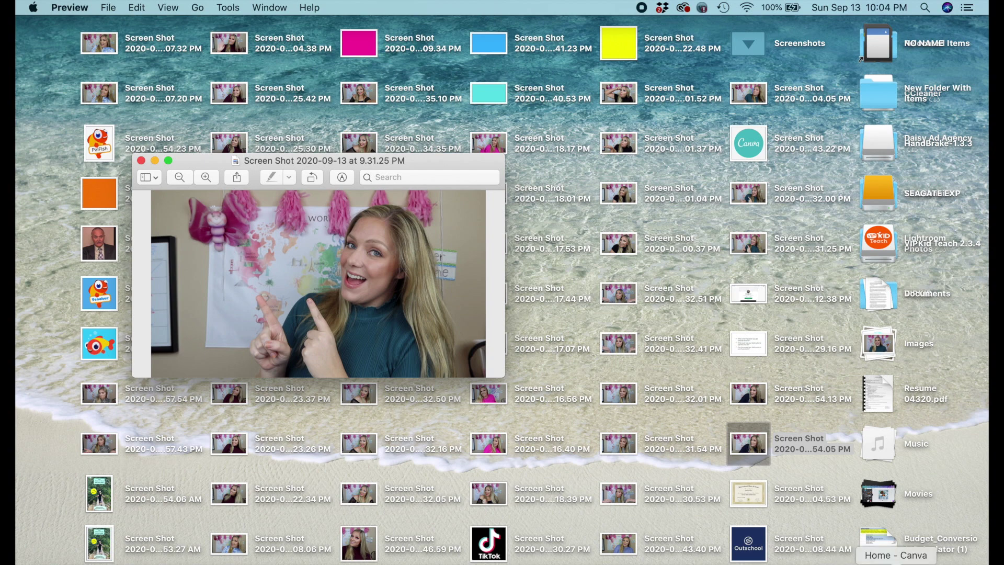
Return to Canva, dismiss the cash-back popup and start a 1280 × 720 YouTube Thumbnail design
click(895, 558)
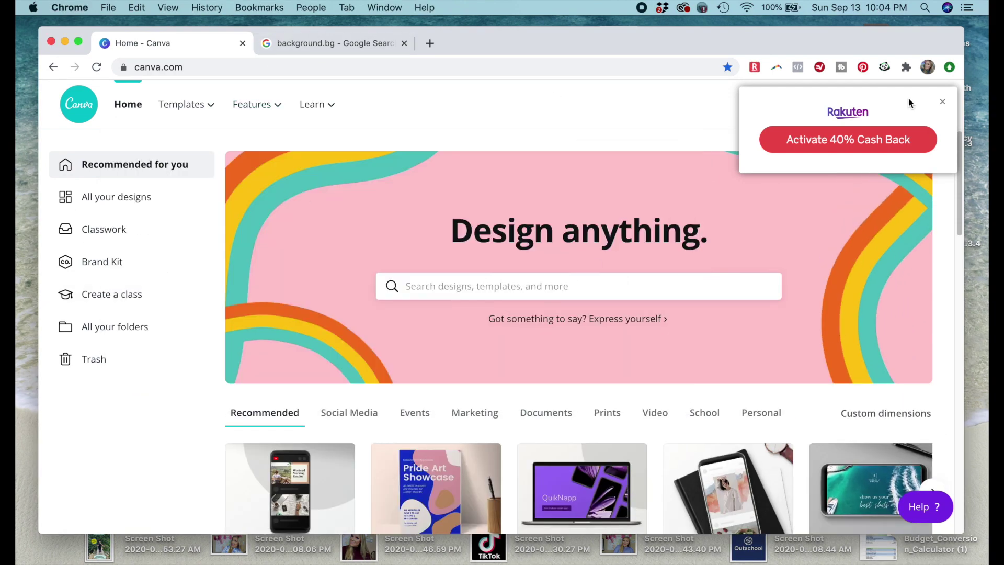
click(941, 102)
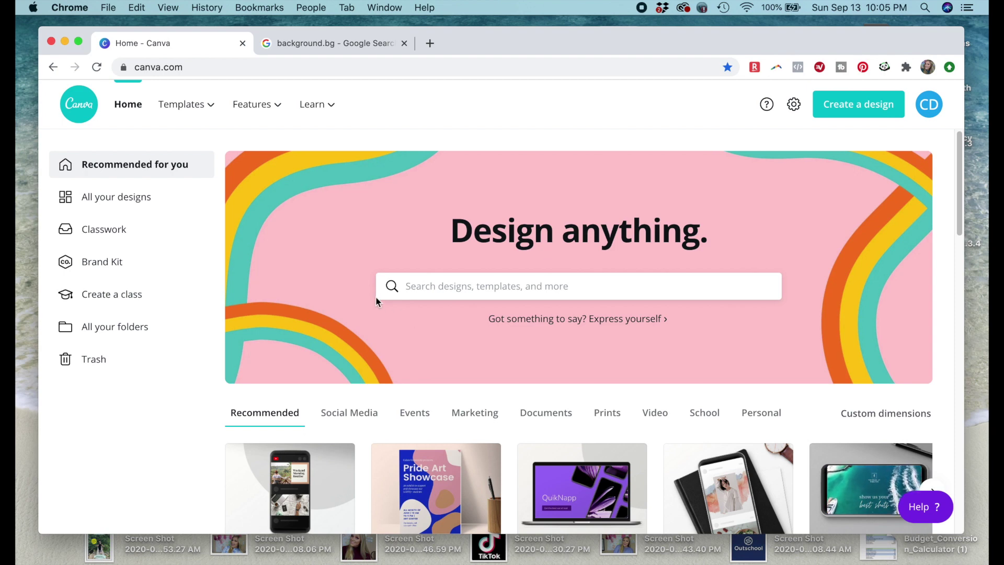
scroll(378, 301, down, 3)
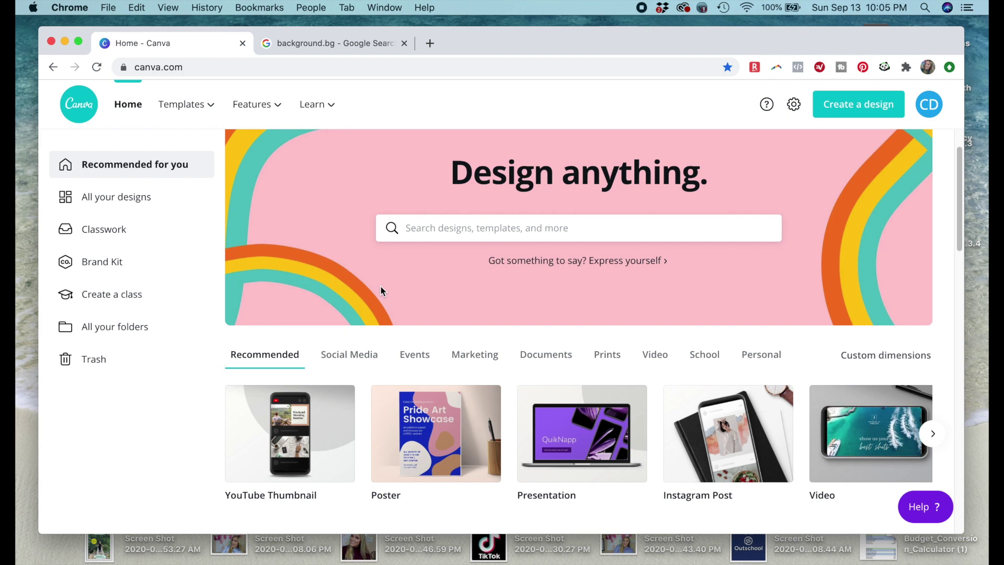
scroll(293, 361, down, 3)
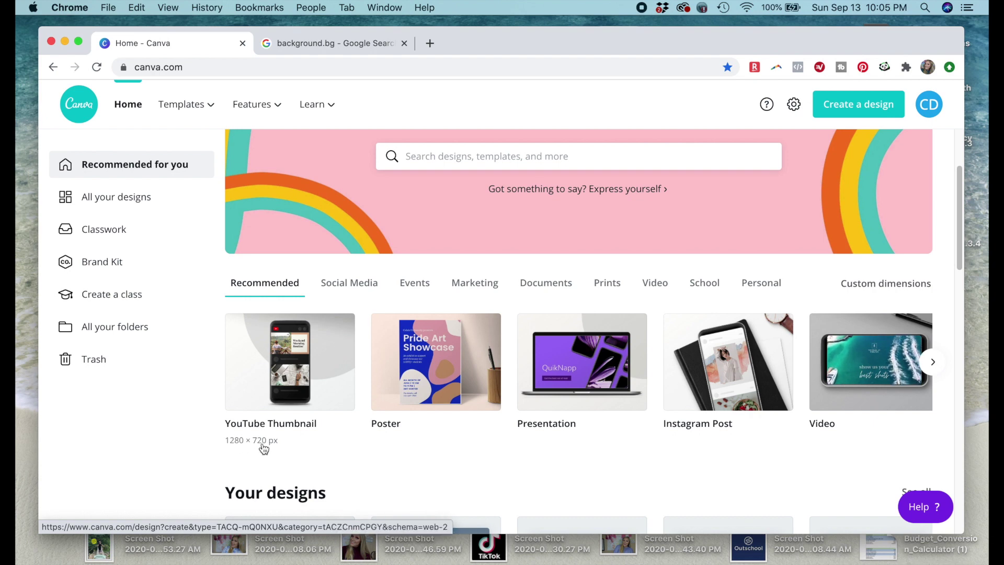
click(264, 448)
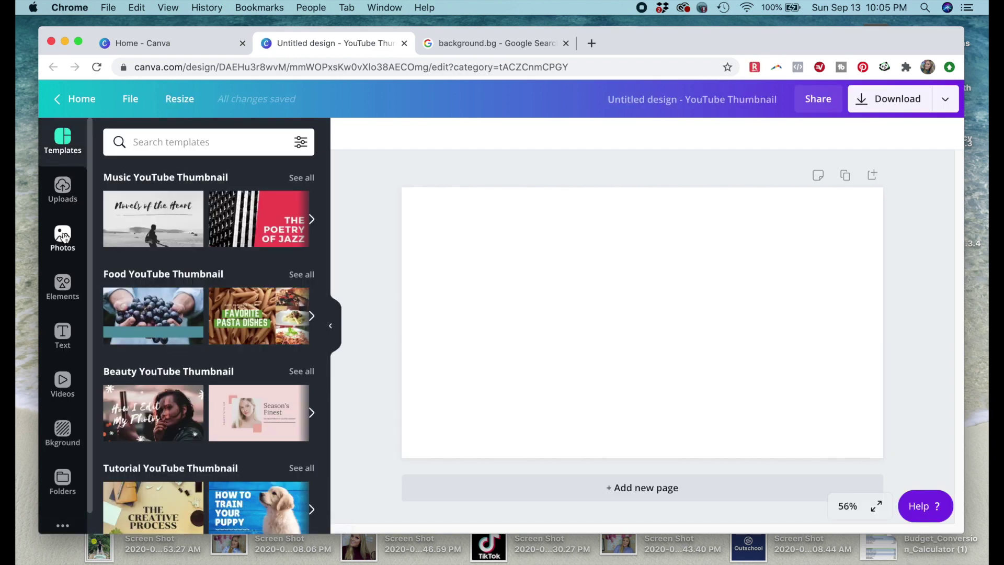
Search Elements for 'square', then 'rectangle', and add a plain grey square
click(64, 292)
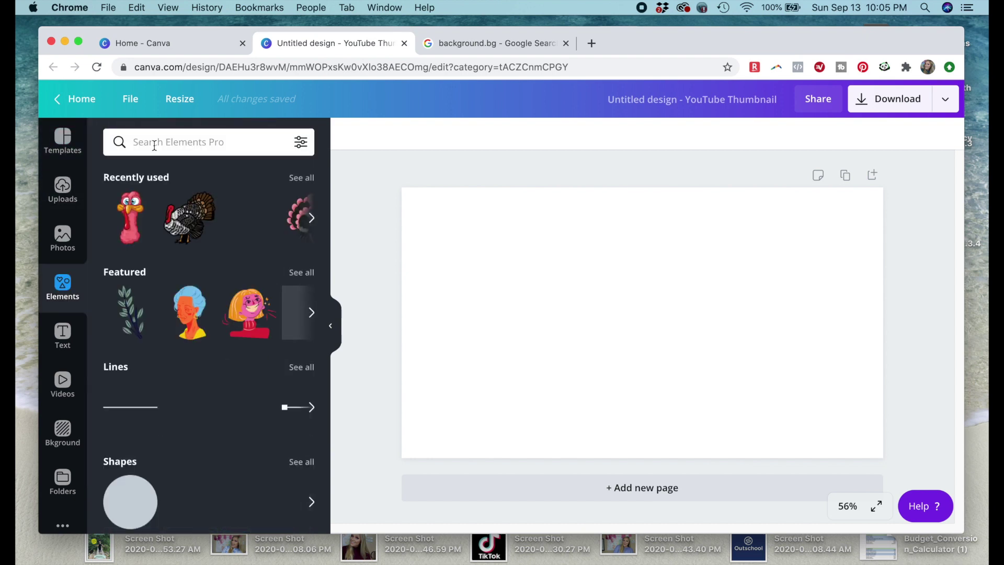
click(154, 143)
text(square)
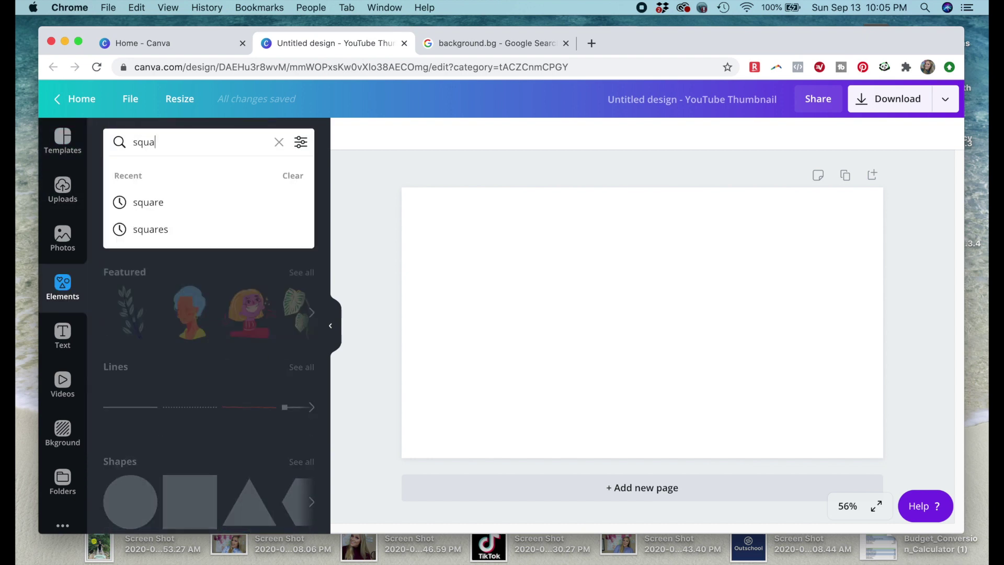
key(Return)
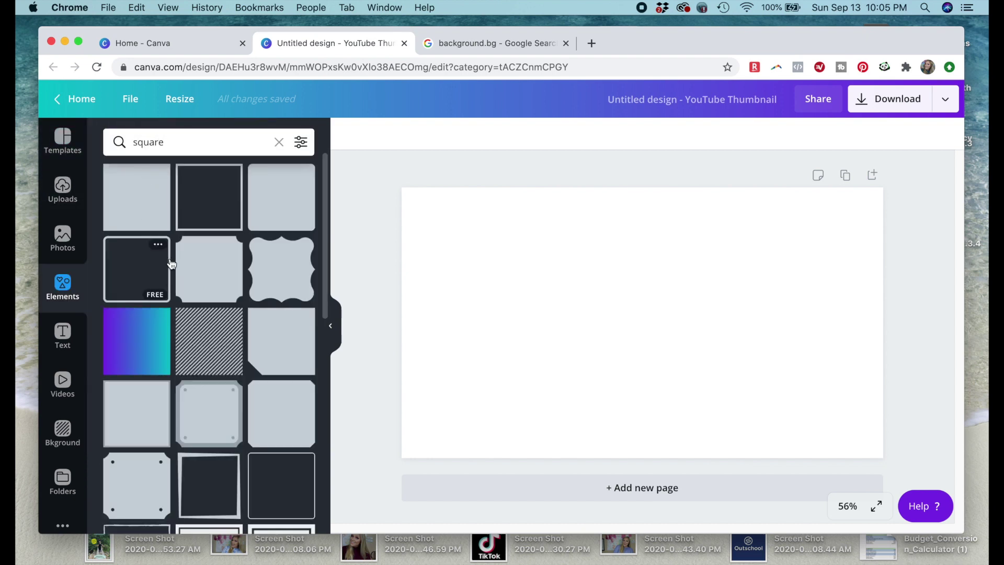
click(195, 140)
text(rect)
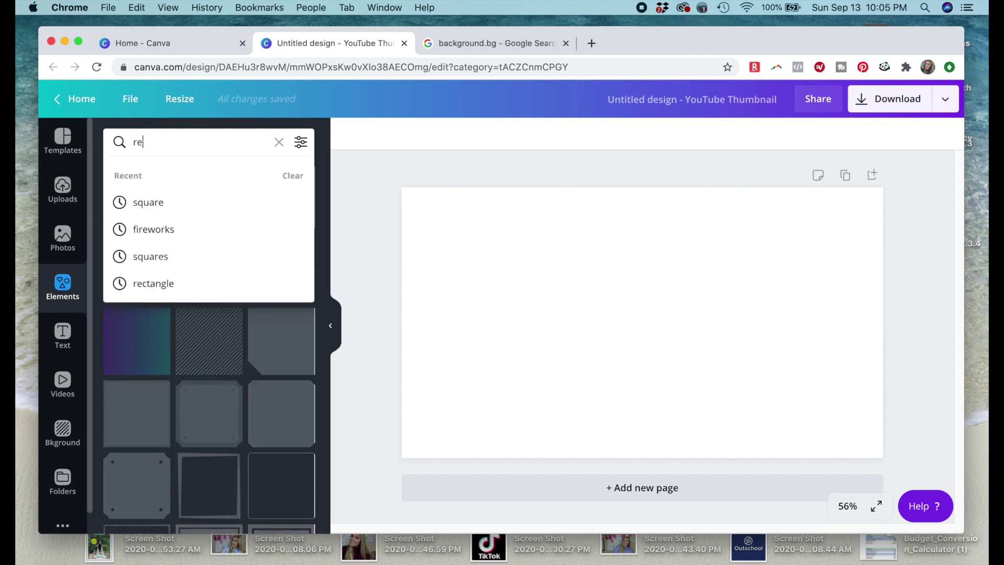
text(angle)
key(Return)
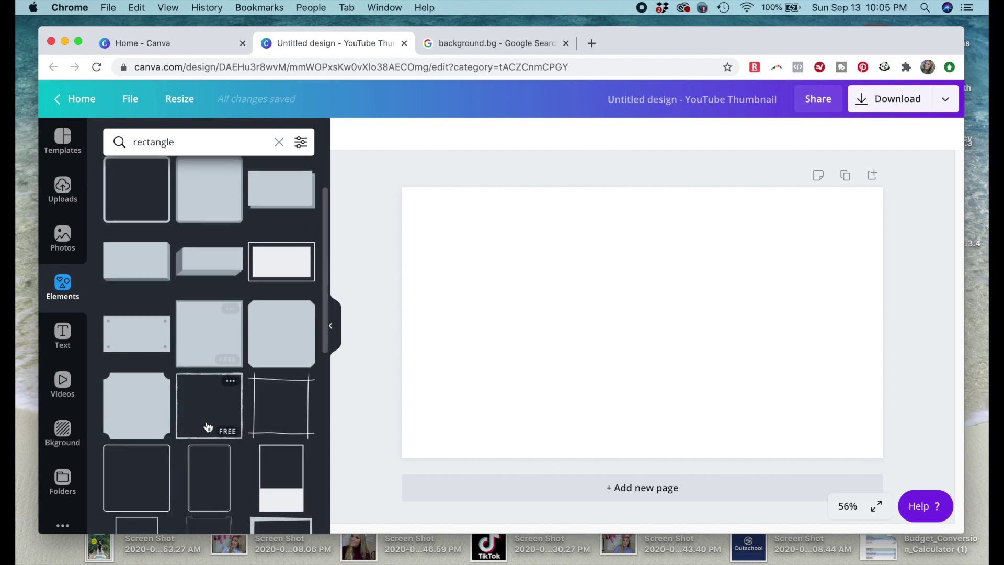
click(139, 179)
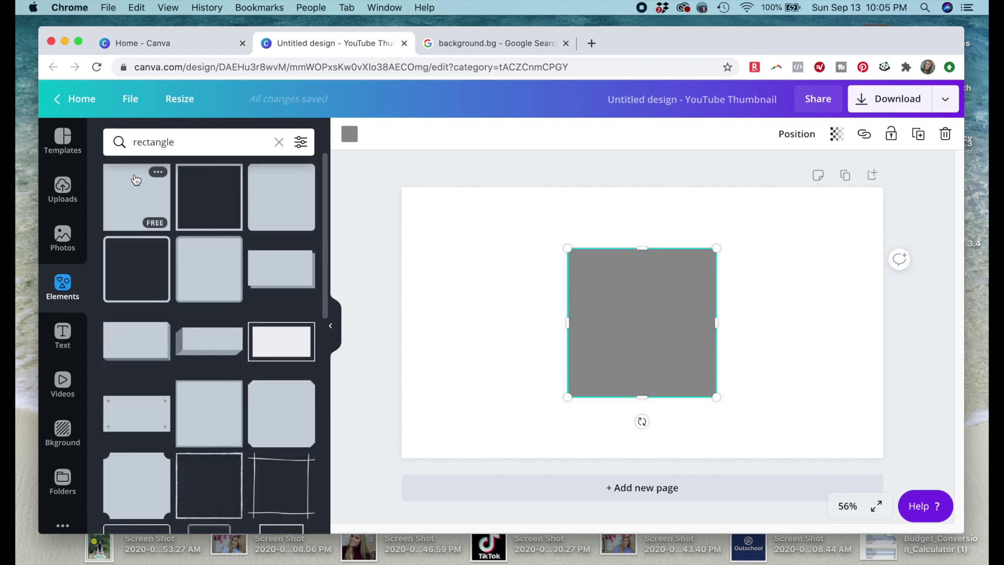
Stretch the square so it covers the entire thumbnail page
drag(564, 251, 381, 188)
drag(559, 276, 465, 356)
drag(622, 335, 935, 352)
drag(744, 350, 754, 335)
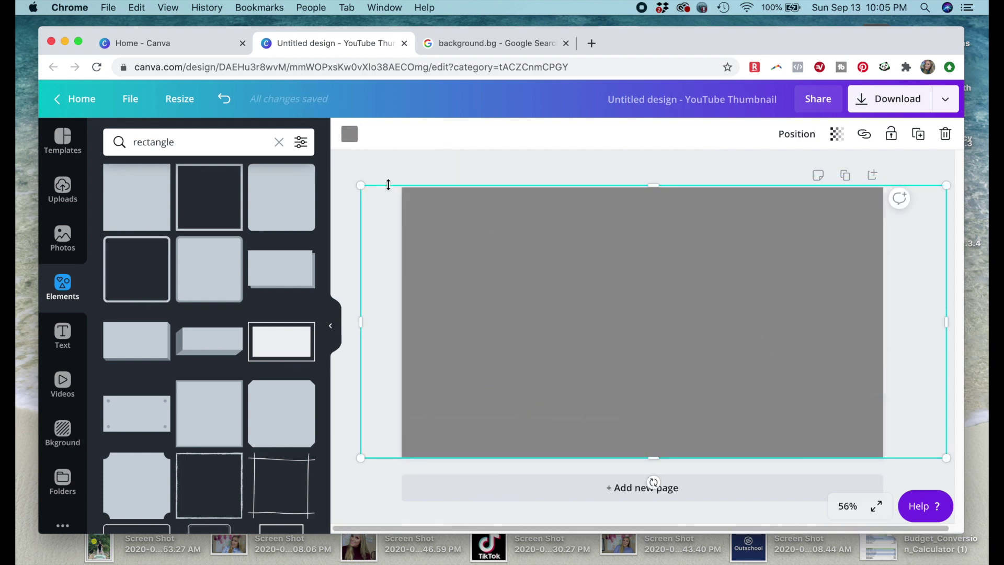
click(430, 175)
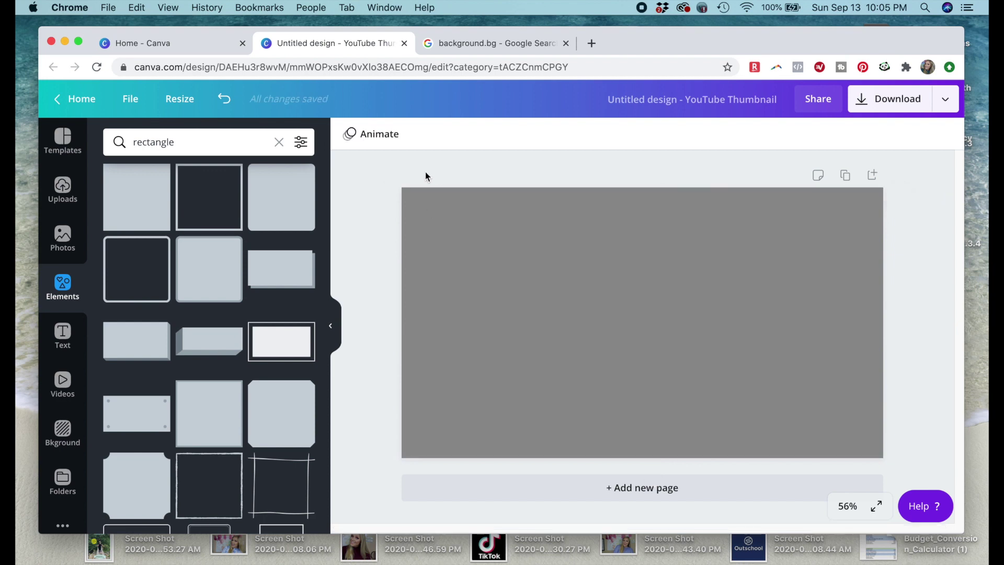
click(432, 223)
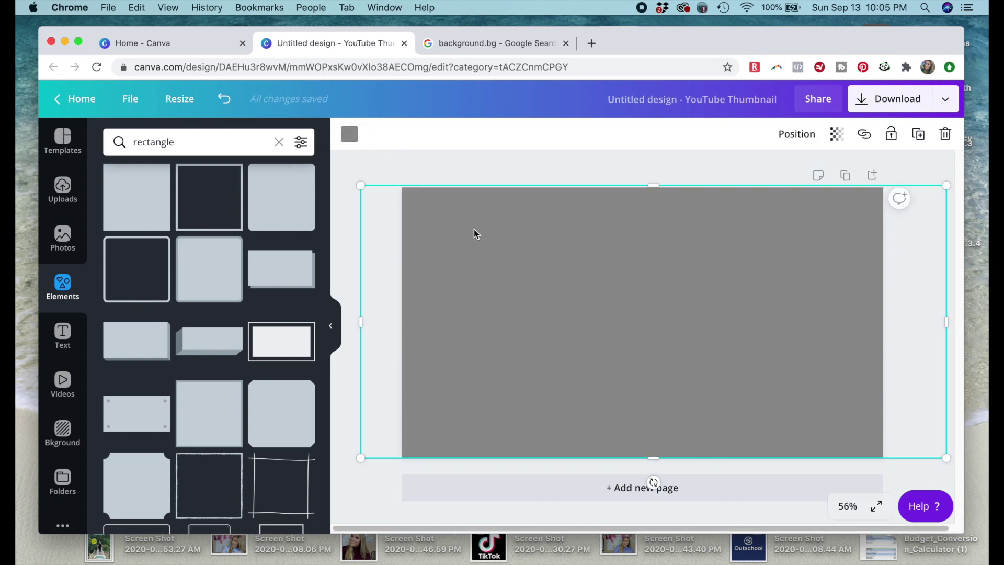
Try red, violet, purple, pink and yellow fills on the background rectangle
click(349, 134)
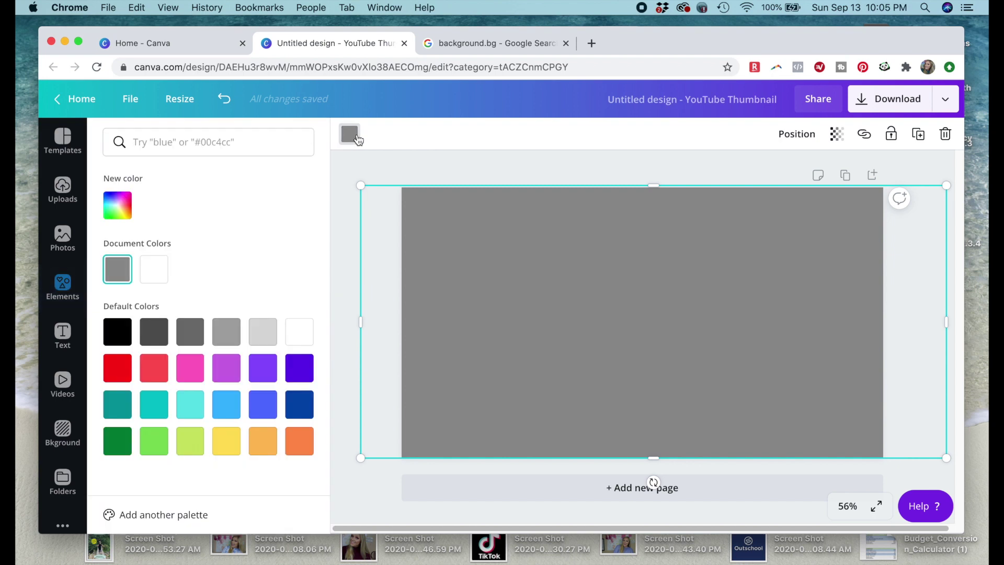
click(119, 208)
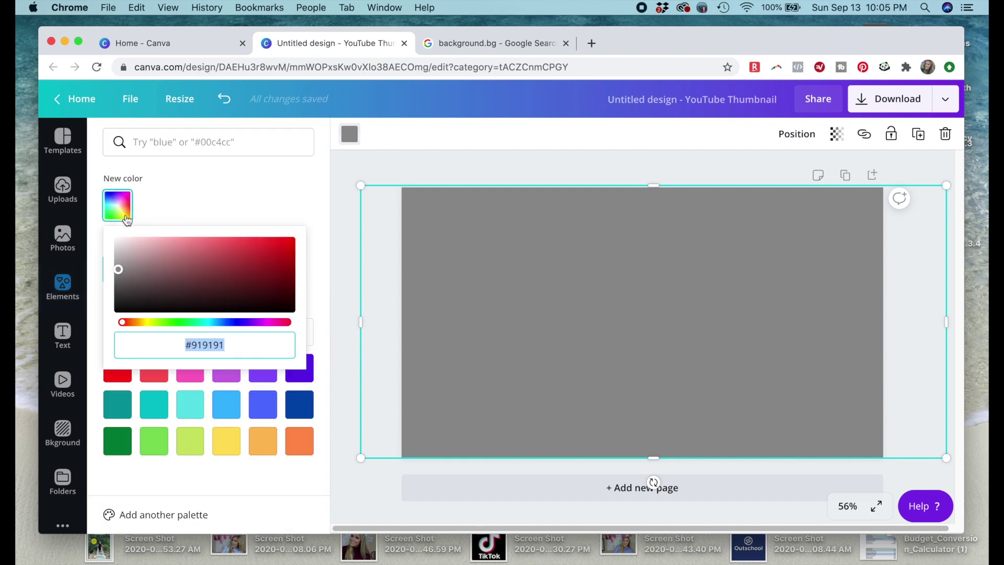
drag(203, 303, 278, 244)
click(260, 375)
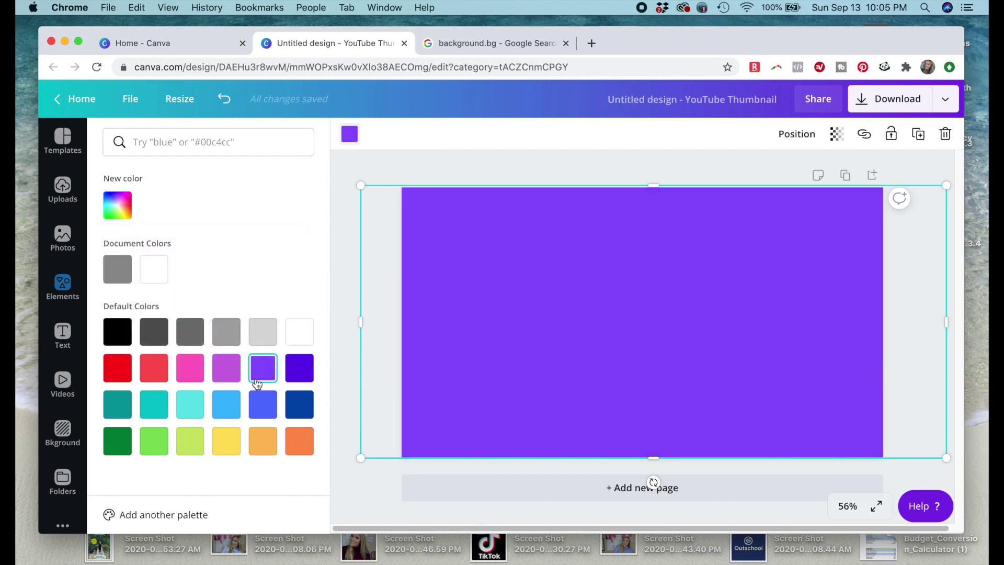
click(226, 371)
click(191, 368)
click(226, 440)
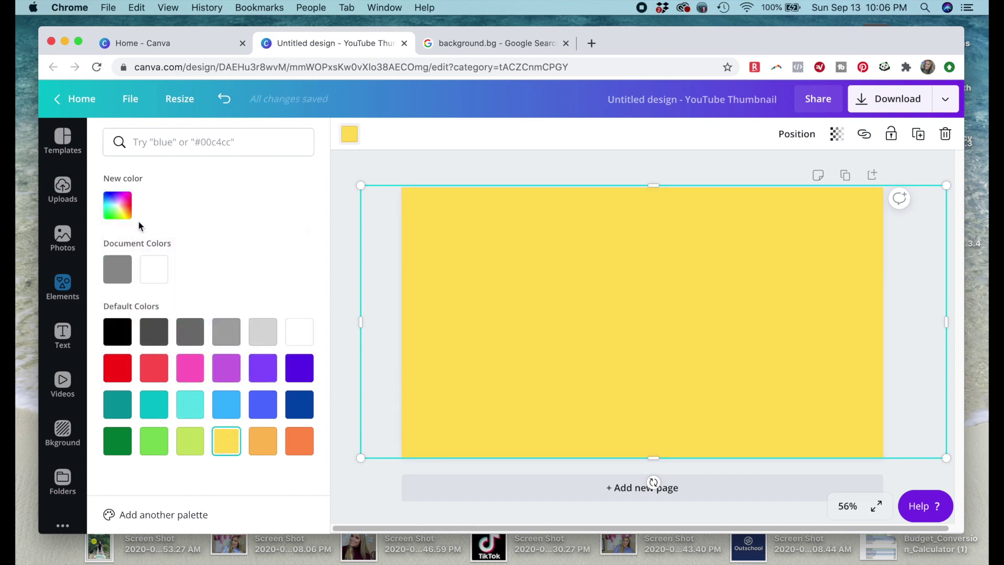
click(125, 213)
drag(262, 260, 285, 257)
Try orange, red, purple and violet fills, ending temporarily on a bright cyan
click(299, 440)
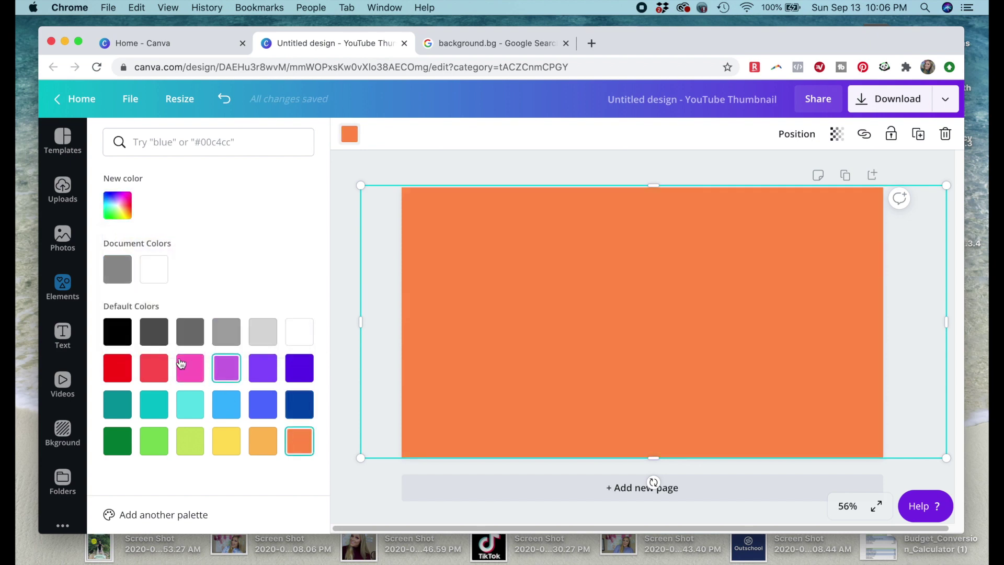
click(156, 368)
click(226, 368)
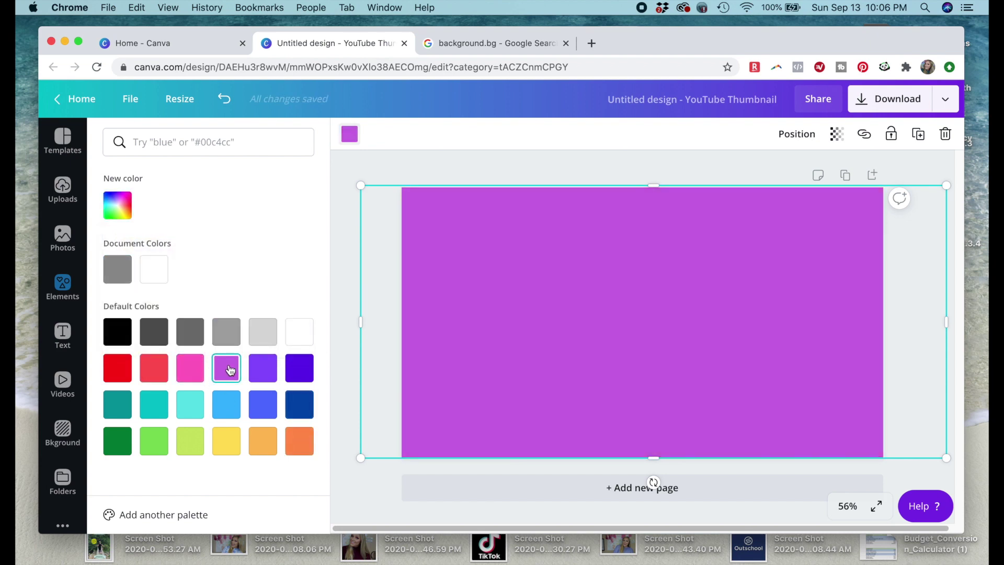
click(267, 372)
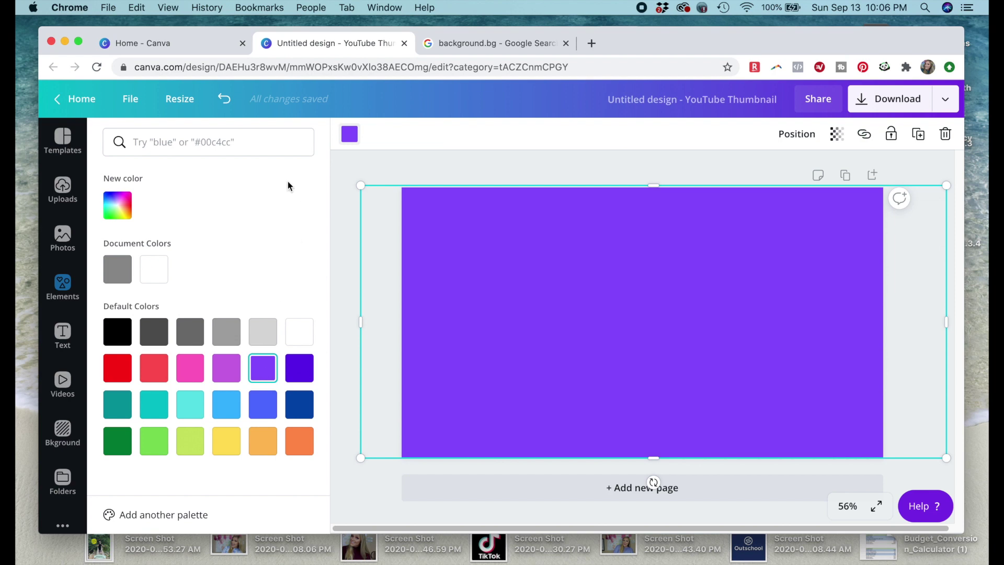
click(291, 374)
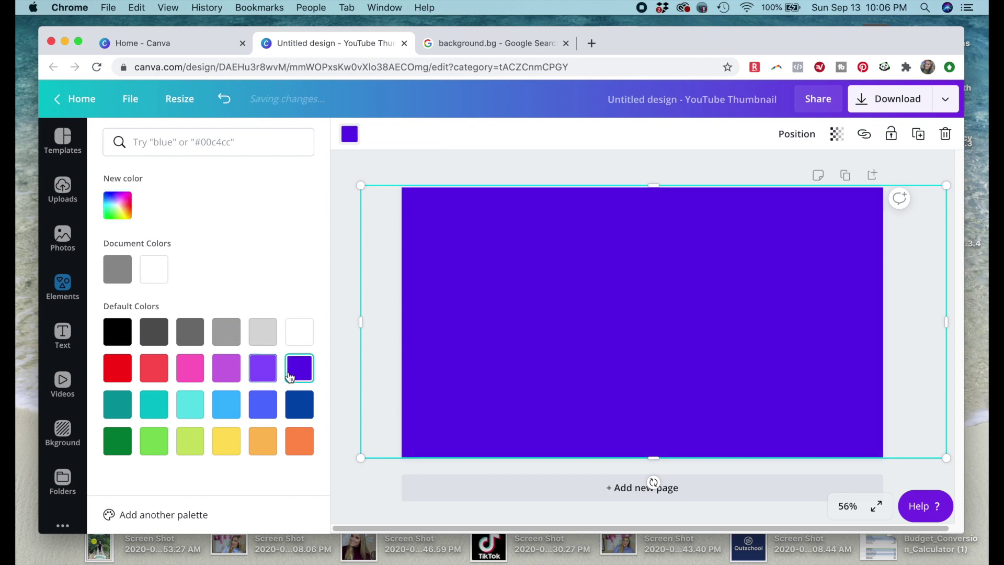
click(131, 219)
drag(236, 253, 213, 244)
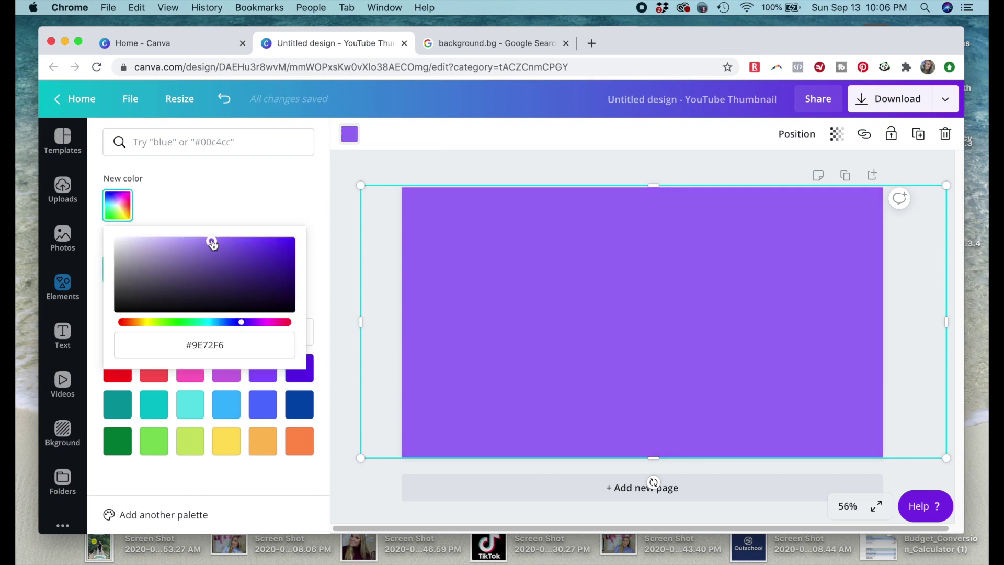
click(208, 322)
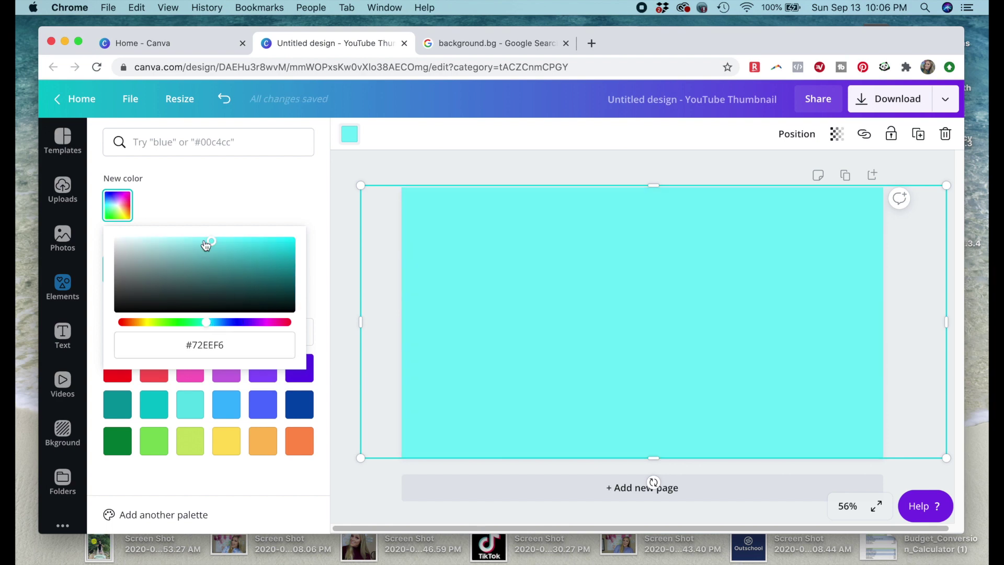
drag(205, 244, 219, 241)
click(206, 198)
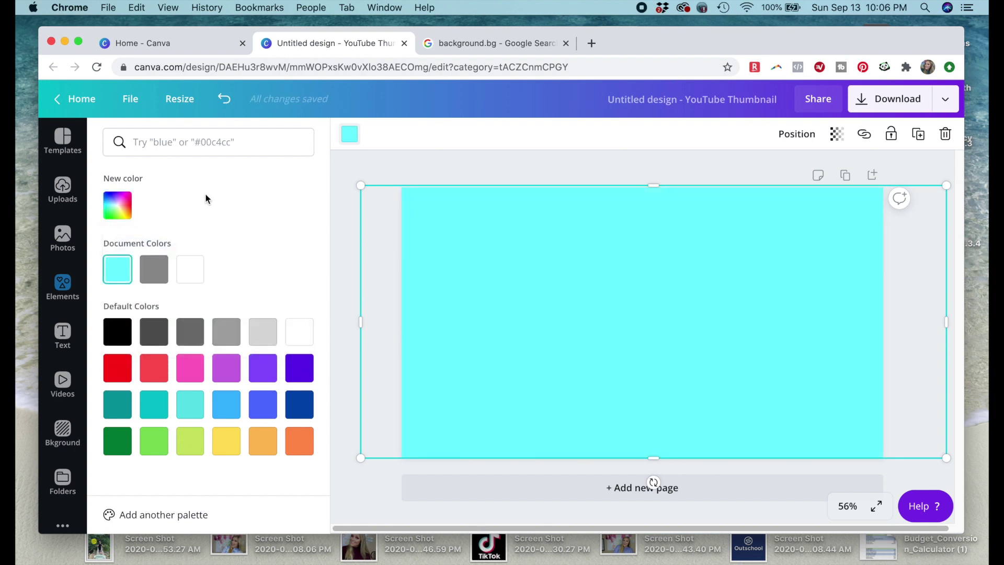
click(425, 159)
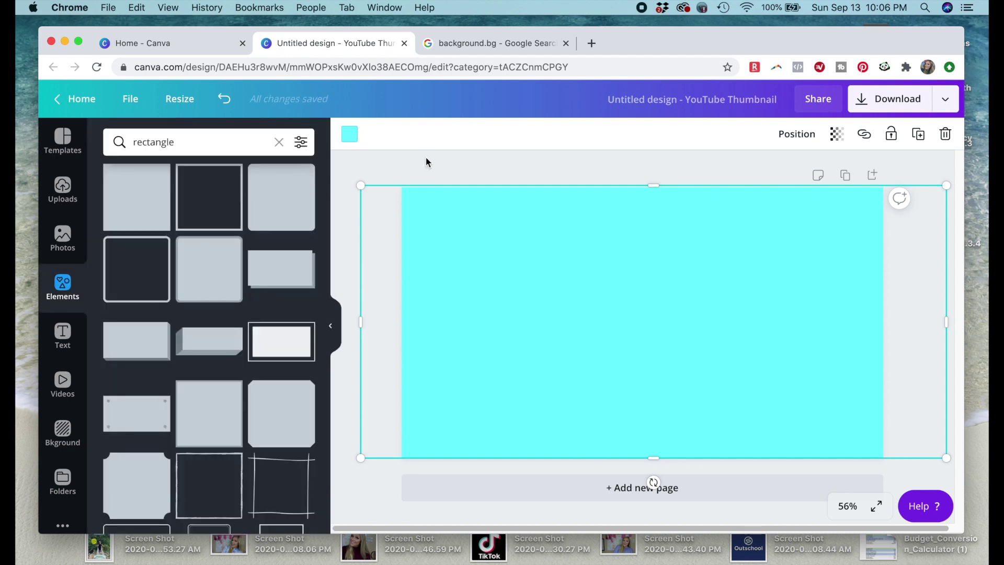
Change the background rectangle to a deep hot pink
click(393, 163)
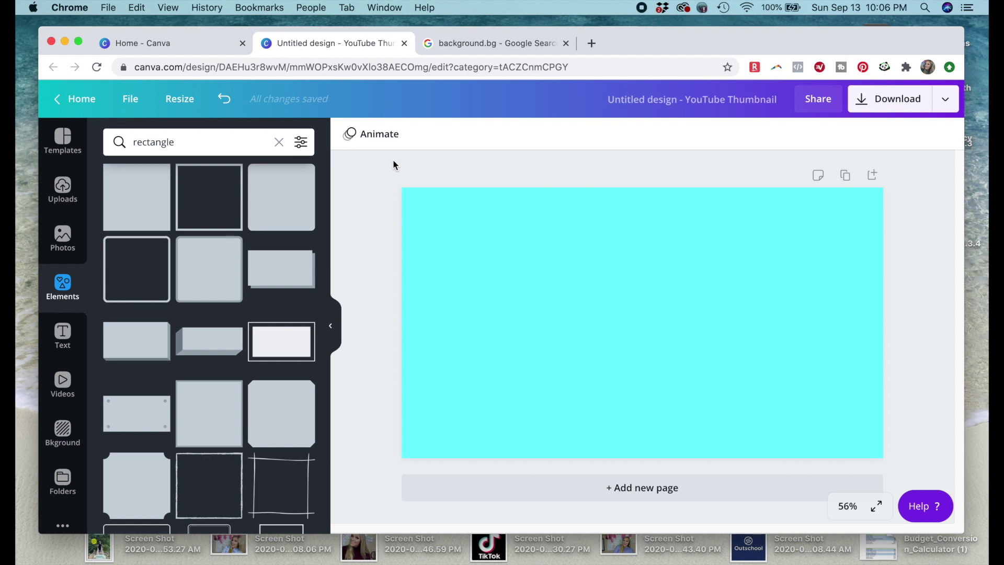
click(444, 252)
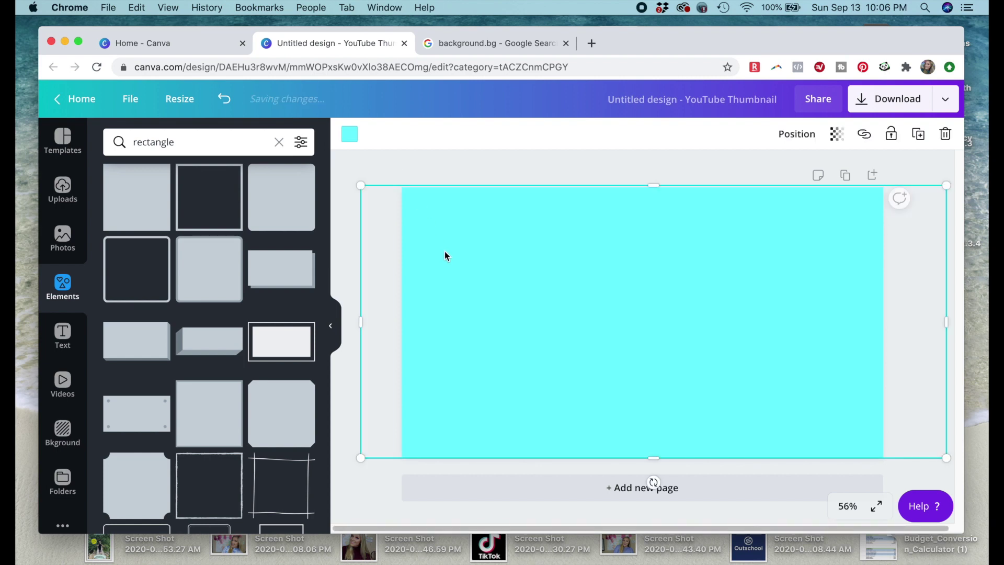
click(350, 134)
click(185, 371)
click(110, 205)
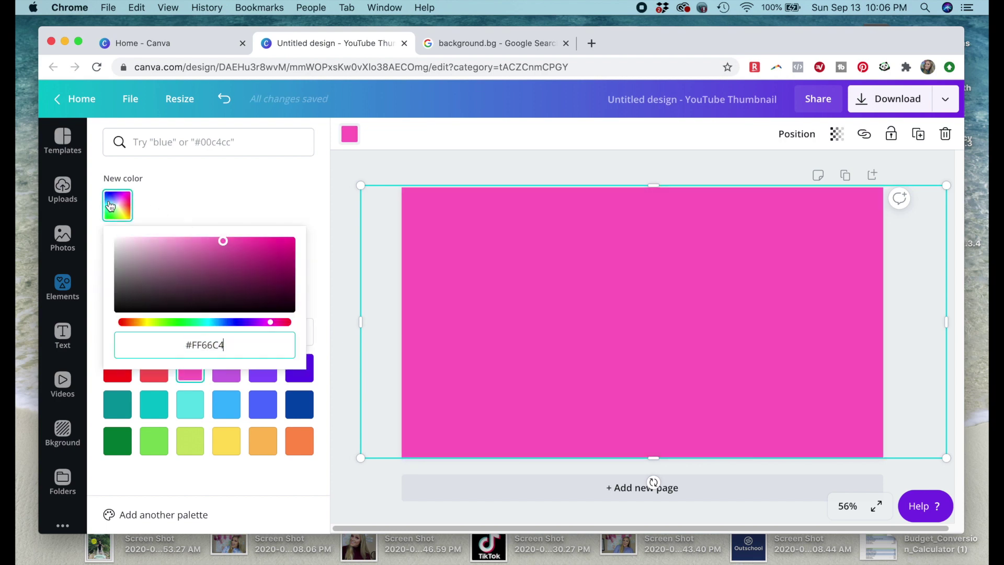
drag(235, 248, 261, 243)
click(420, 165)
click(425, 167)
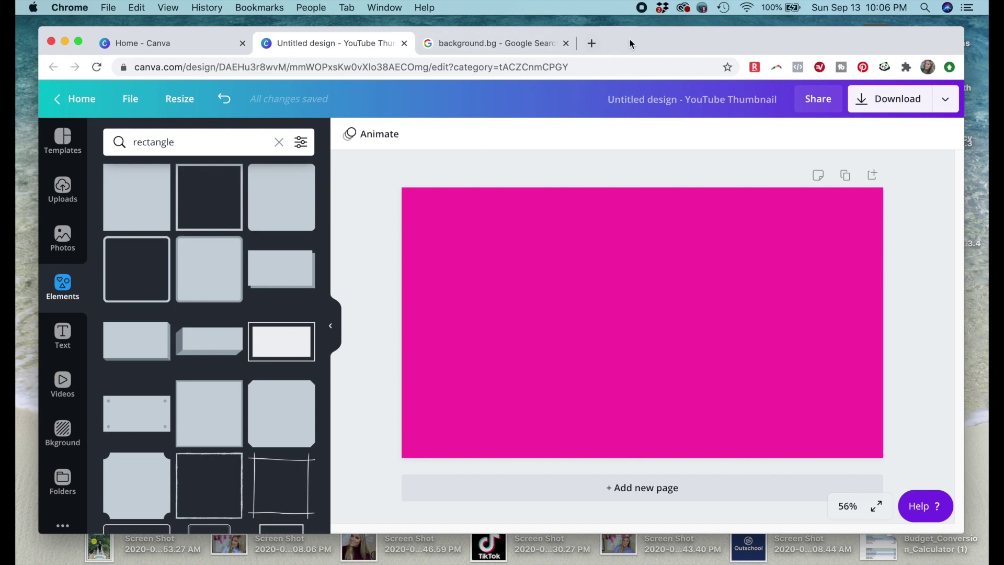
drag(632, 39, 603, 38)
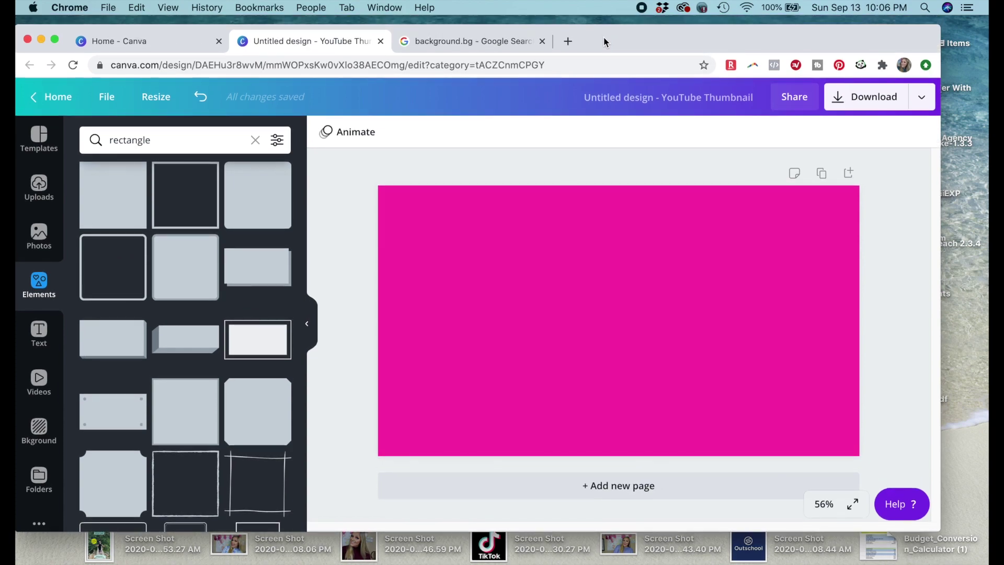
drag(603, 37, 633, 46)
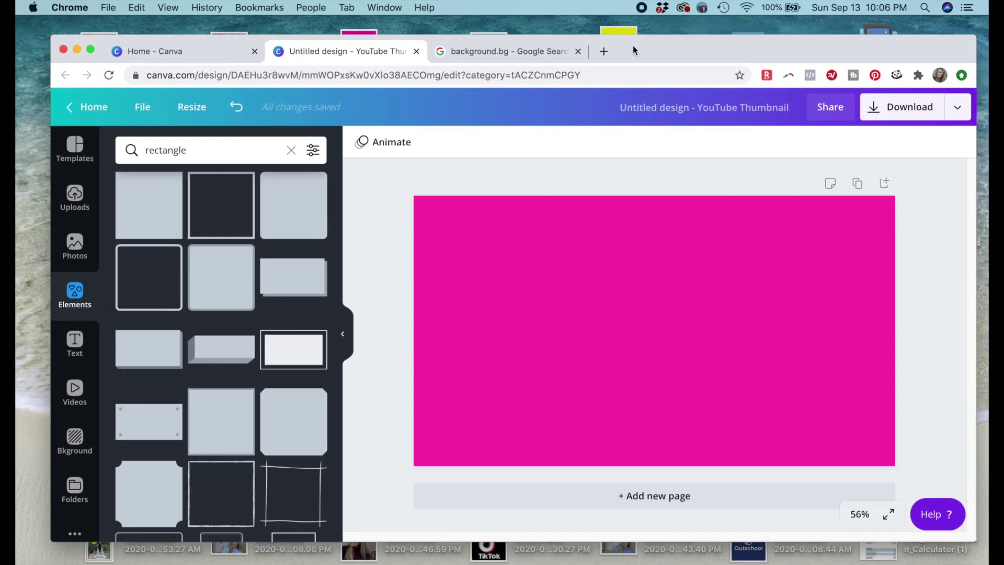
Open the remove.bg website from the search results
click(523, 48)
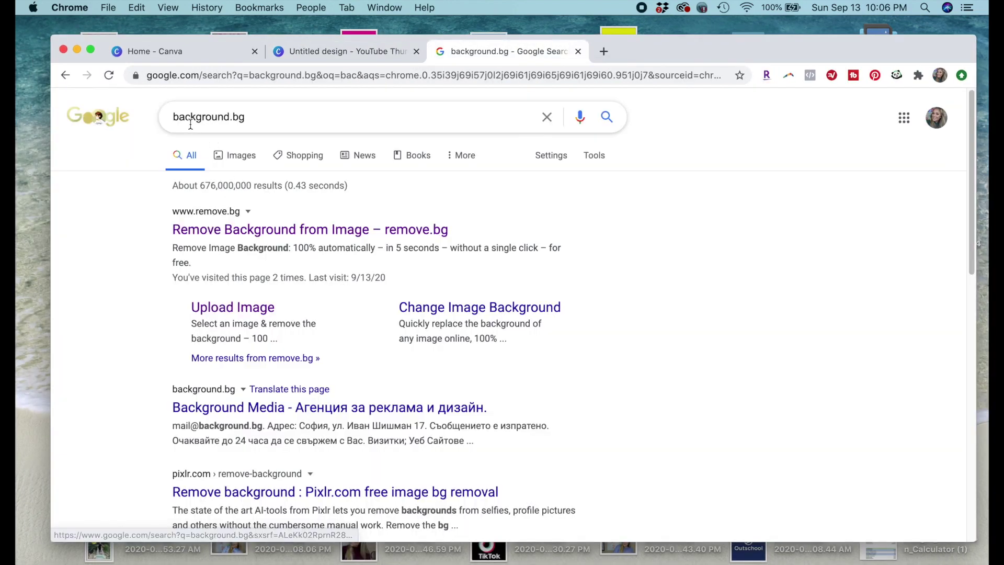
drag(245, 117, 168, 112)
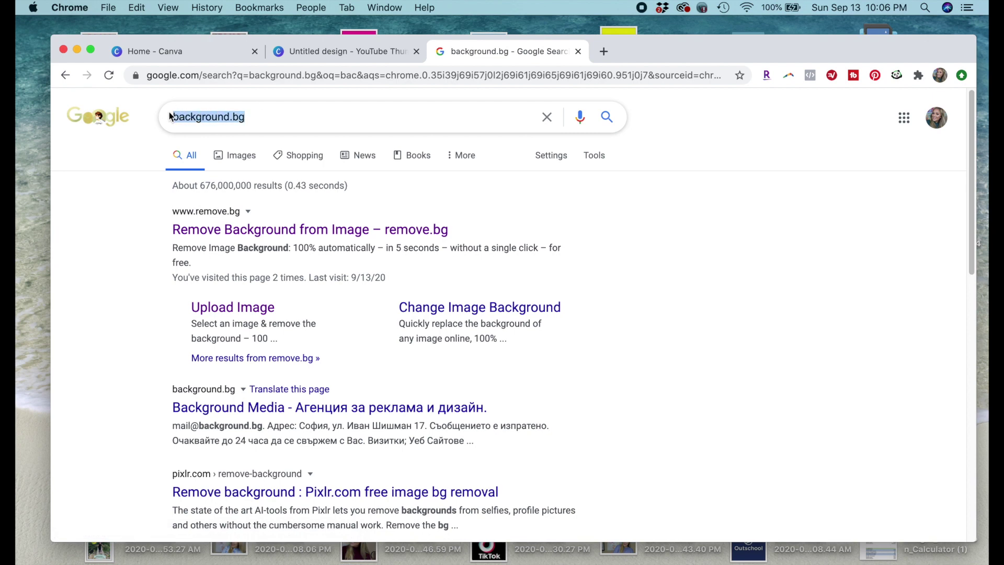
click(428, 233)
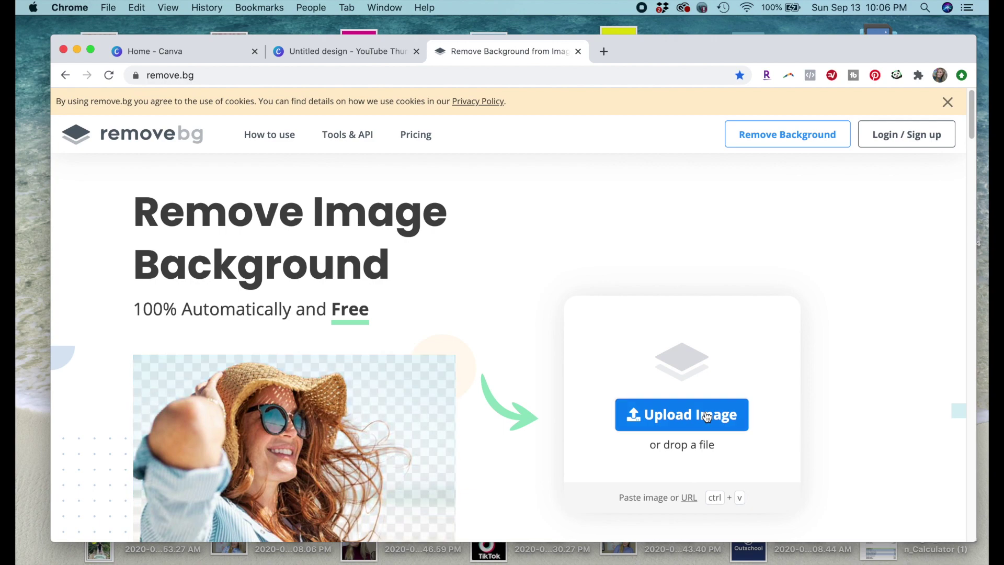
click(707, 416)
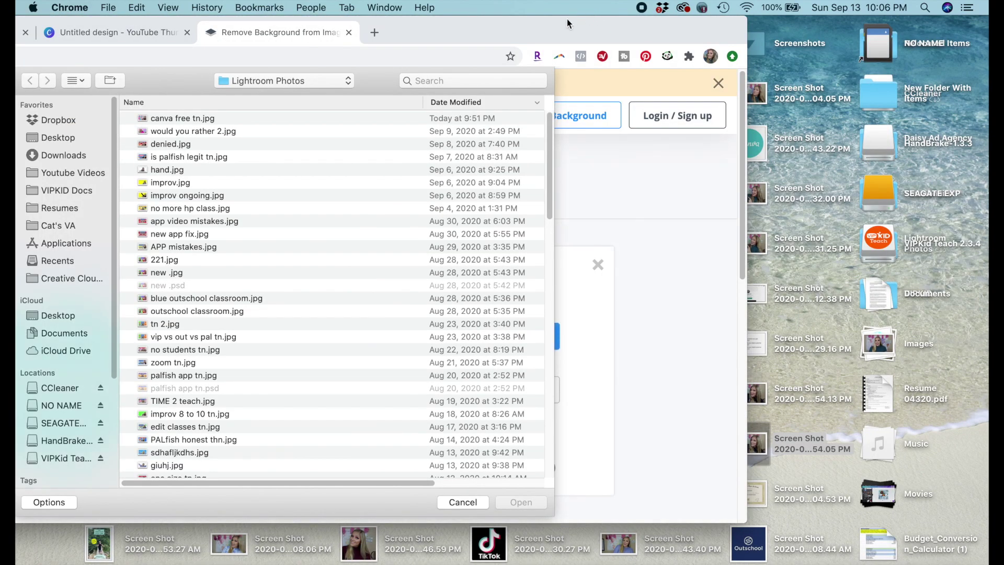
Drag the teacher's screenshot from the desktop onto remove.bg and review the background-free cutout
drag(565, 18, 783, 17)
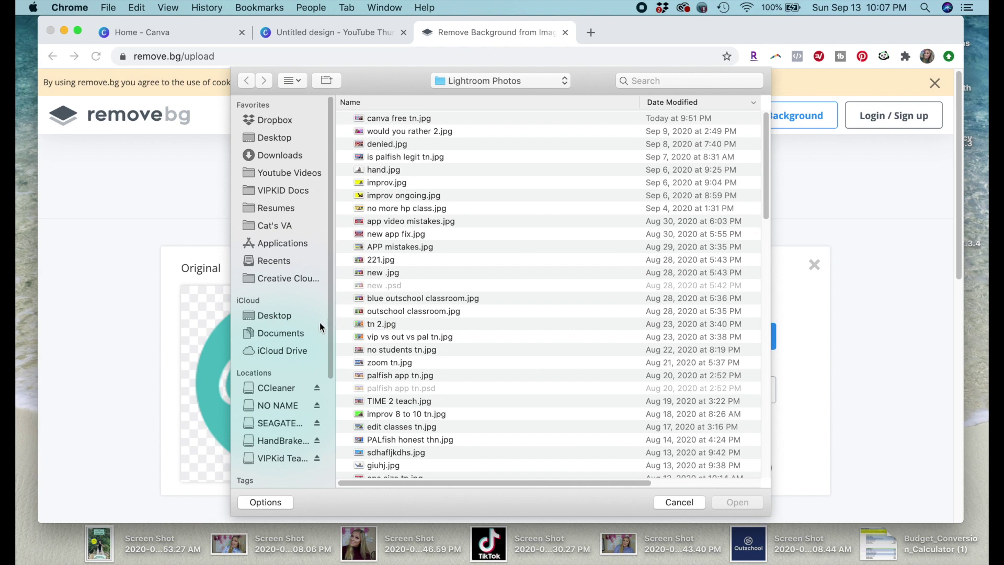
click(277, 316)
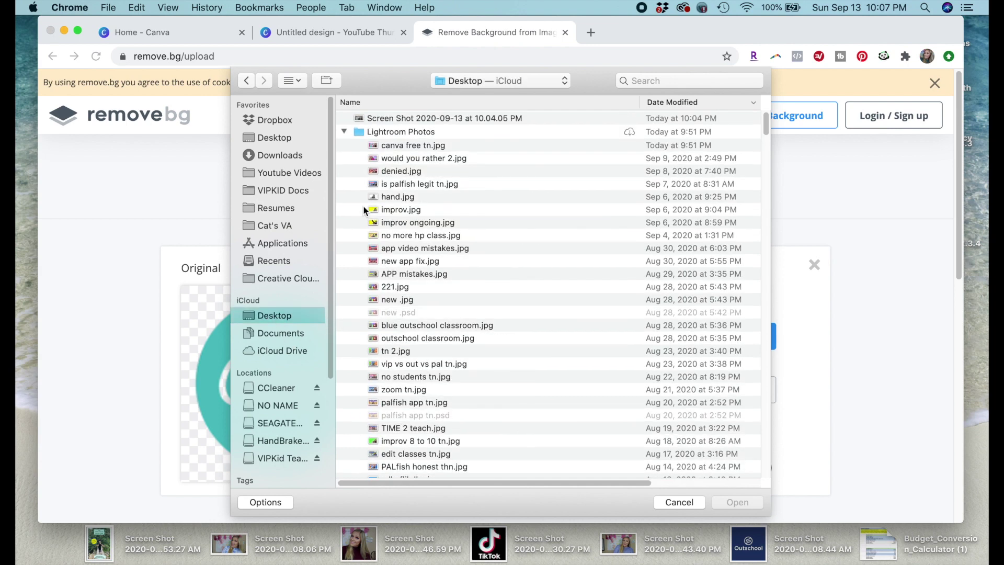
click(674, 503)
drag(881, 27, 531, 11)
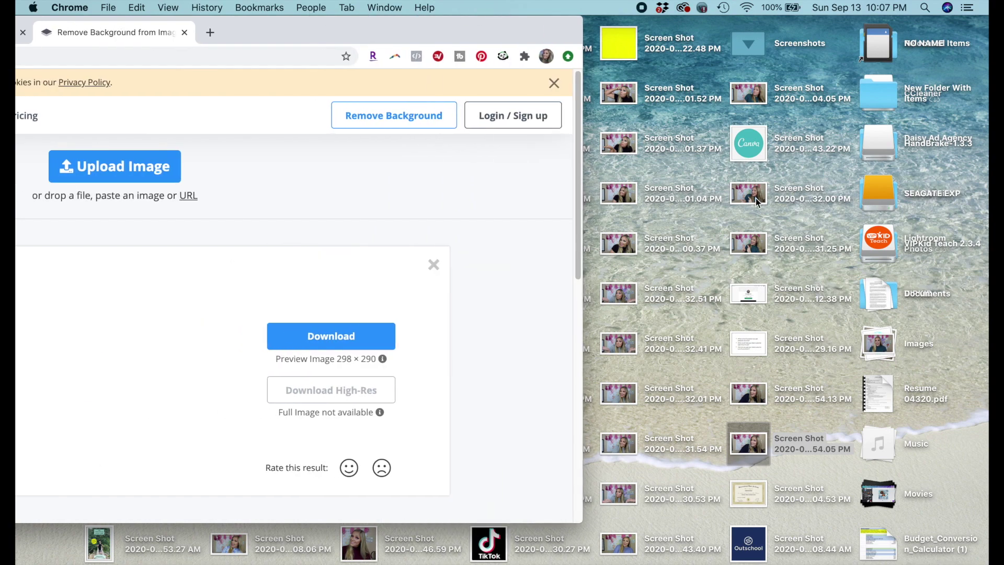
drag(761, 256, 350, 388)
double_click(420, 87)
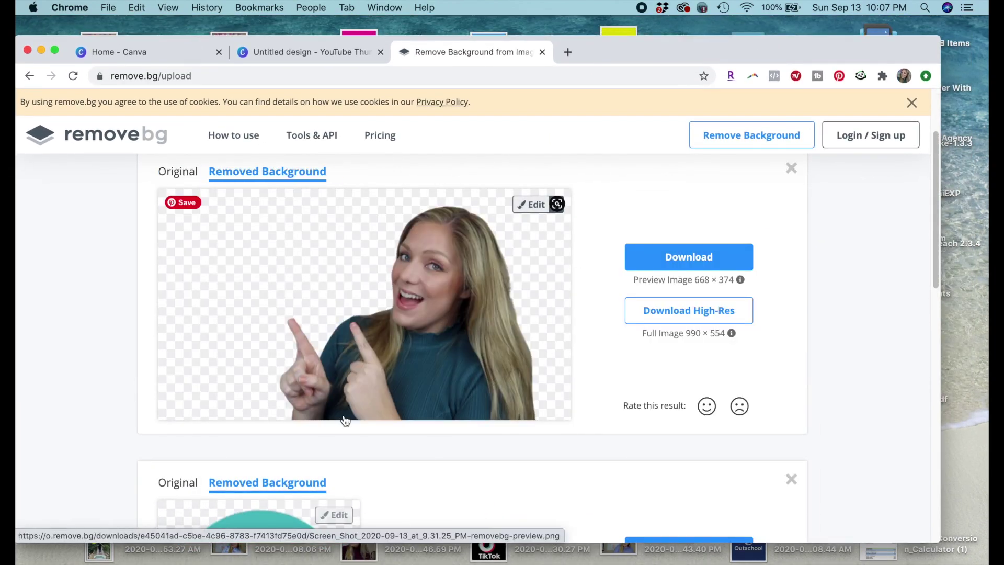
scroll(318, 427, down, 1)
scroll(375, 457, up, 3)
scroll(614, 395, down, 3)
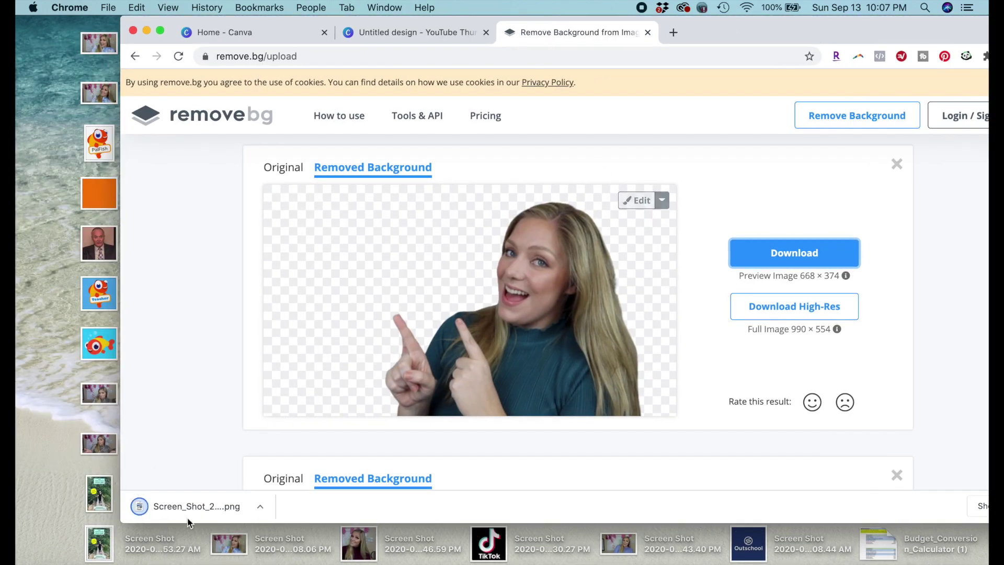
Upload the teacher cutout PNG, add it enlarged at the thumbnail's lower right
click(400, 33)
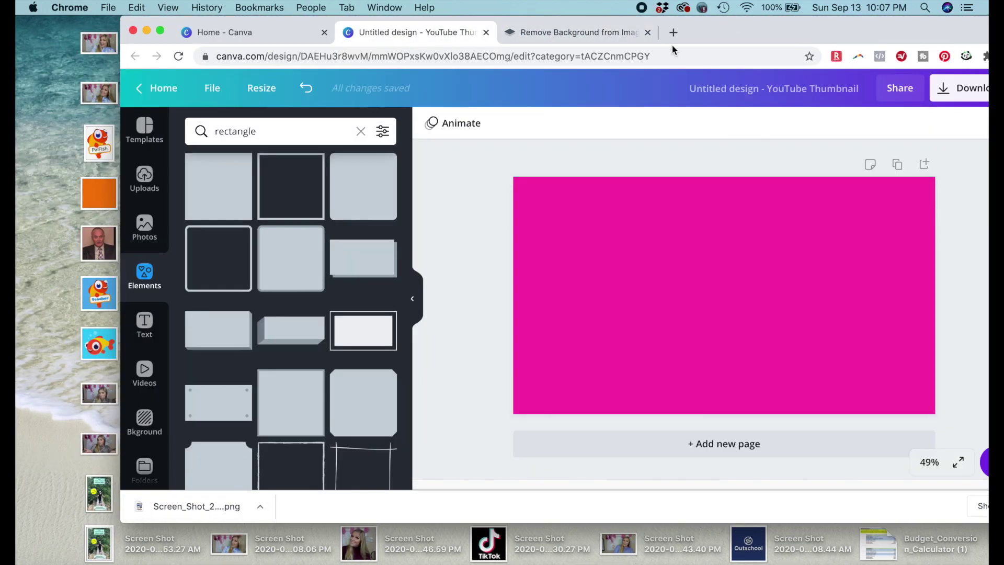
drag(722, 39, 641, 51)
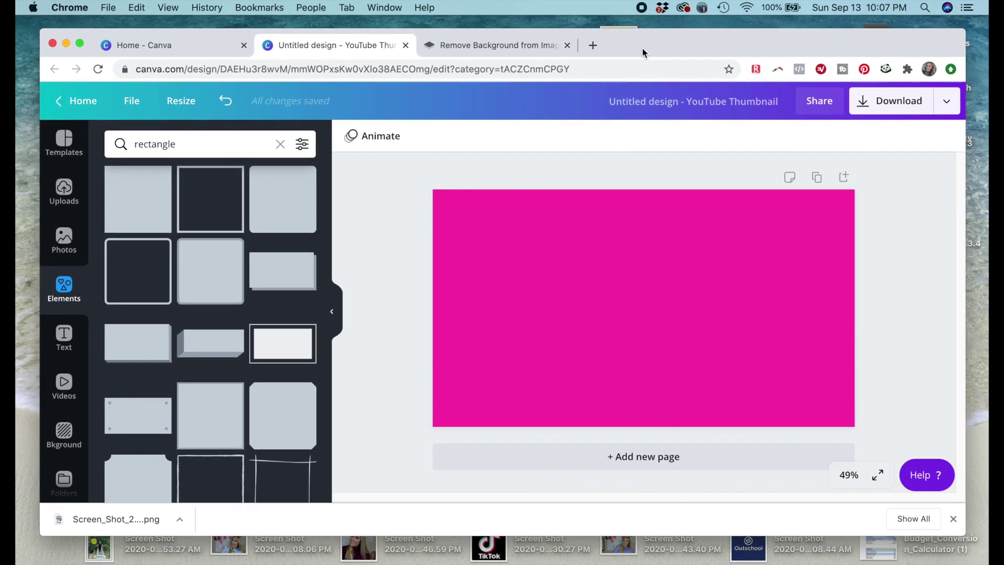
click(72, 199)
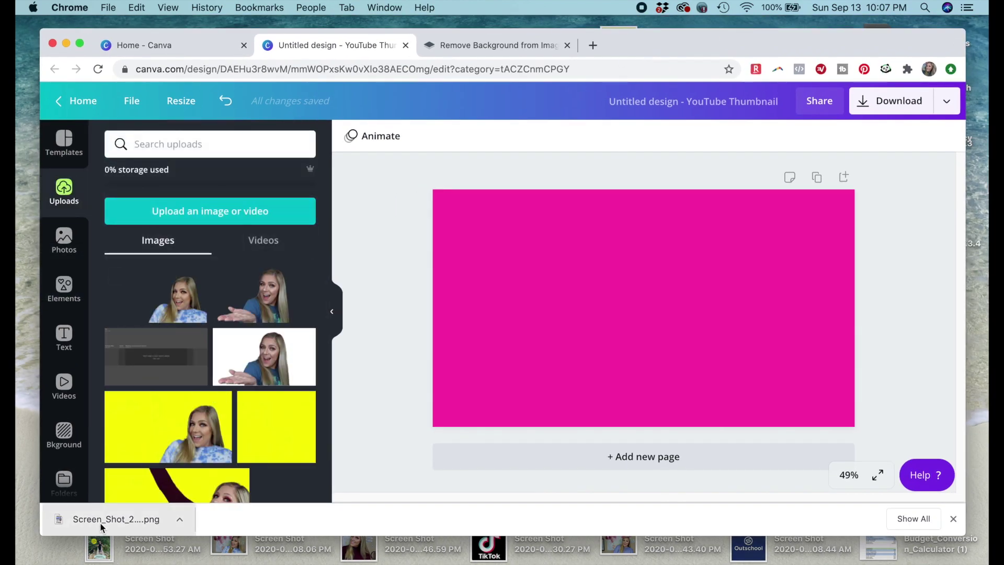
drag(100, 522, 218, 294)
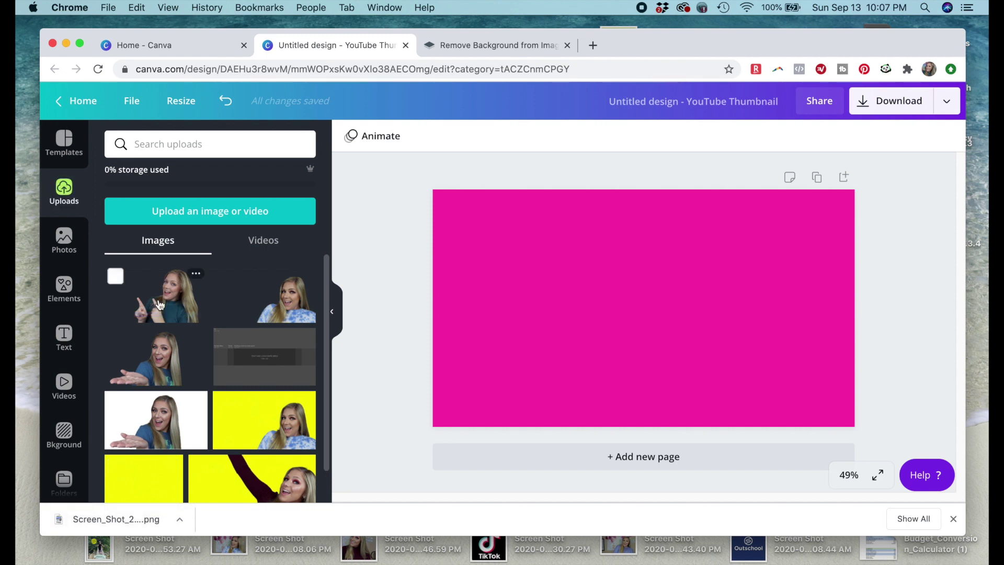
click(160, 304)
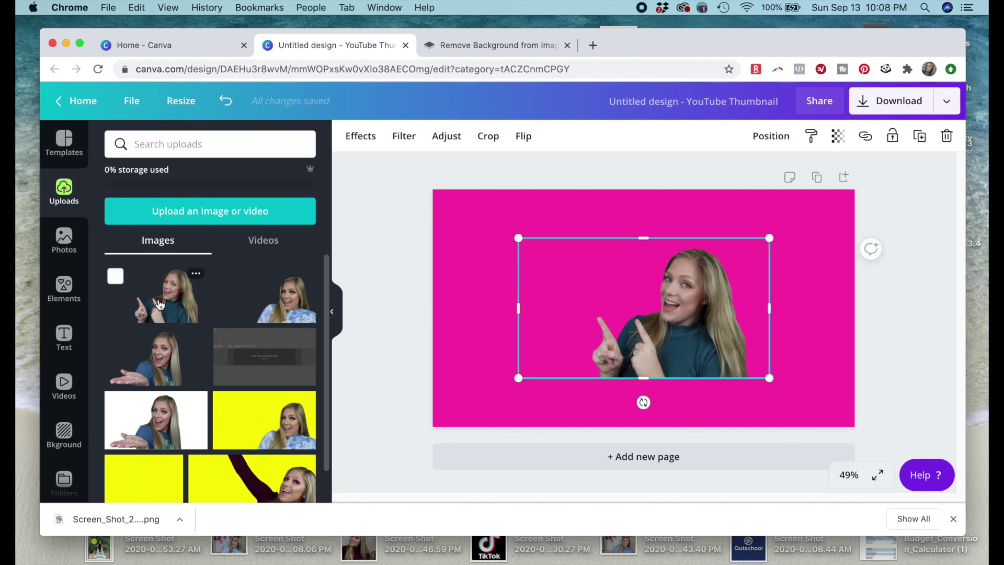
drag(518, 241, 398, 171)
drag(679, 263, 783, 290)
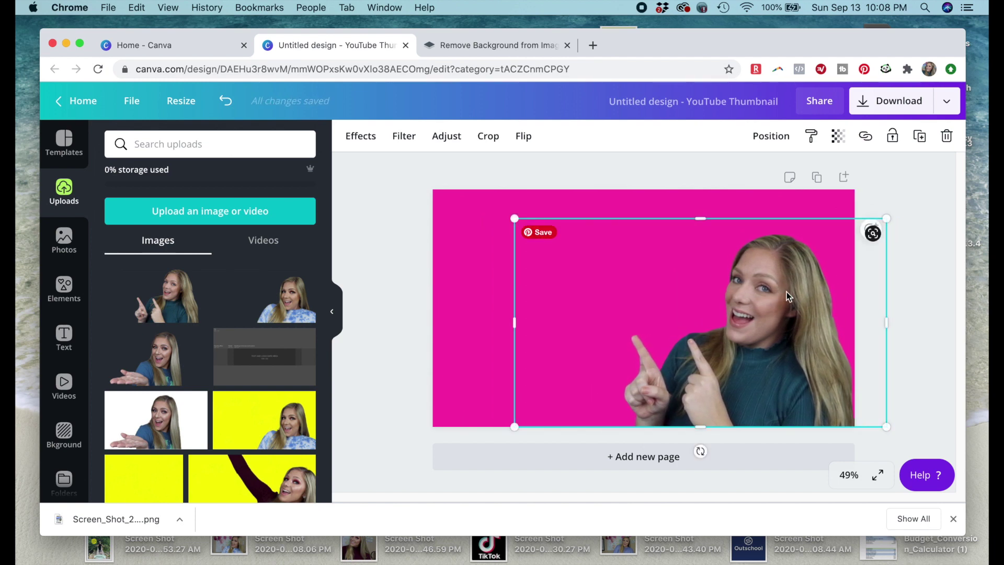
click(950, 268)
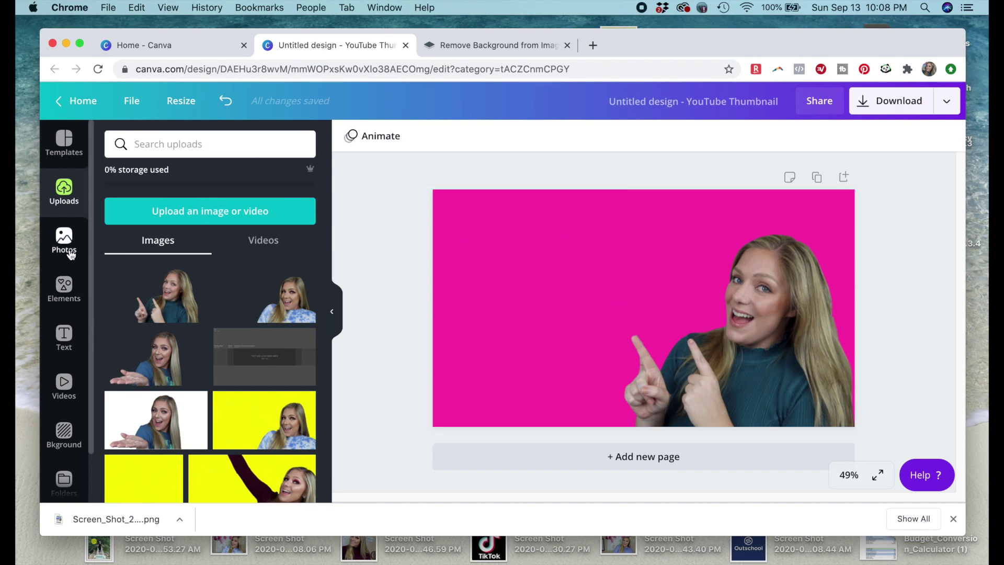
Replace the rectangle search with 'ca', then 'old', and browse the element results
click(64, 287)
click(279, 146)
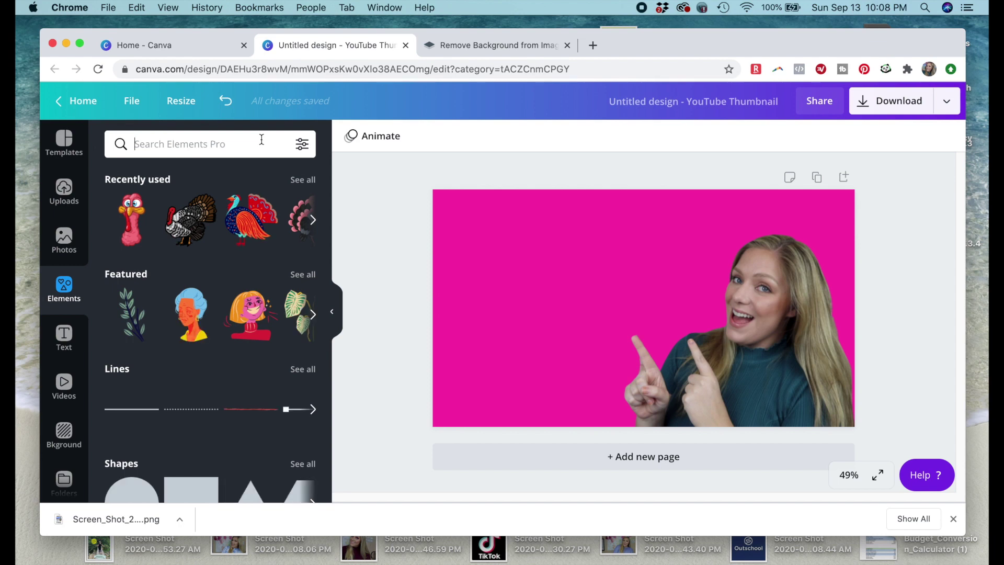
text(cats)
key(Return)
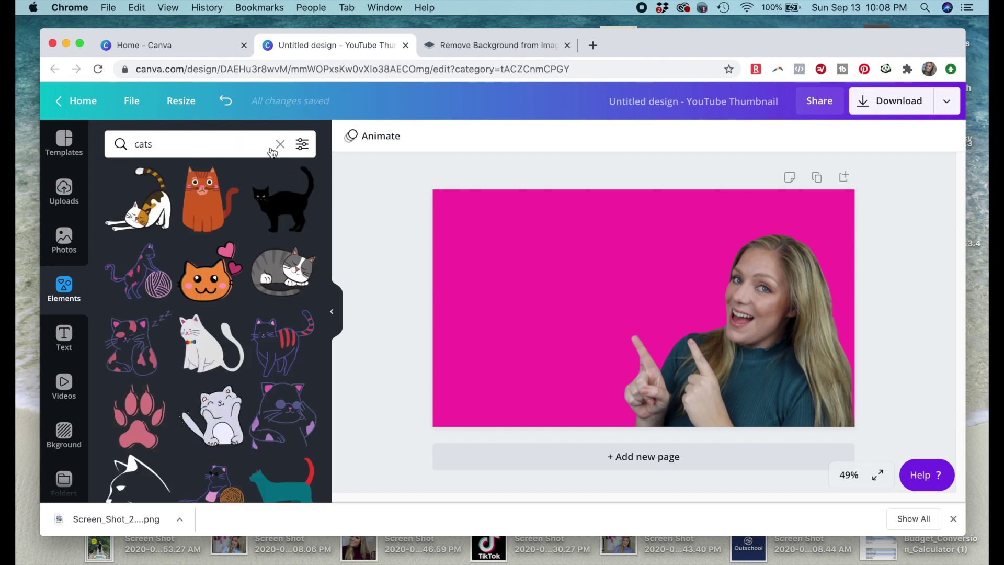
click(280, 147)
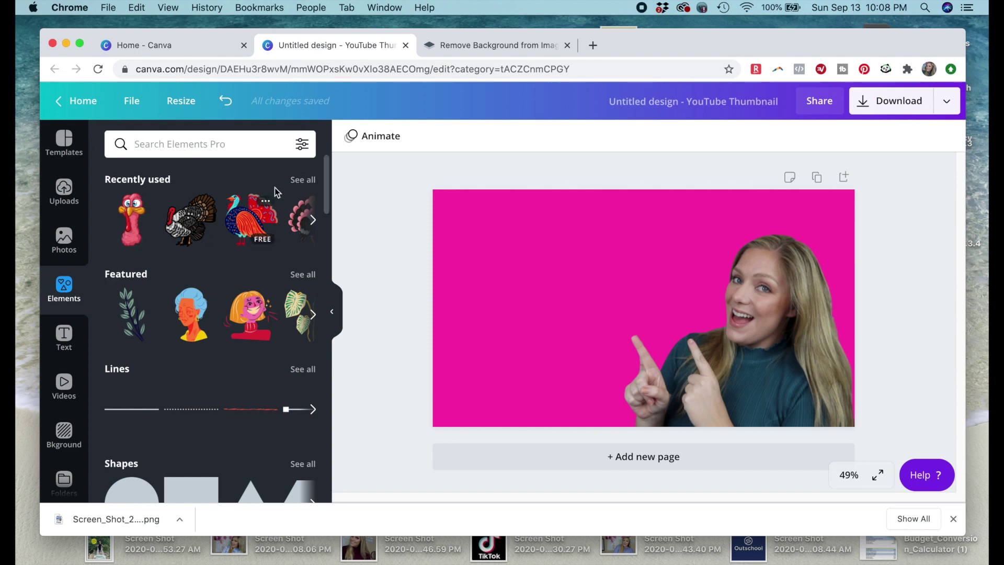
text(old peple)
key(Return)
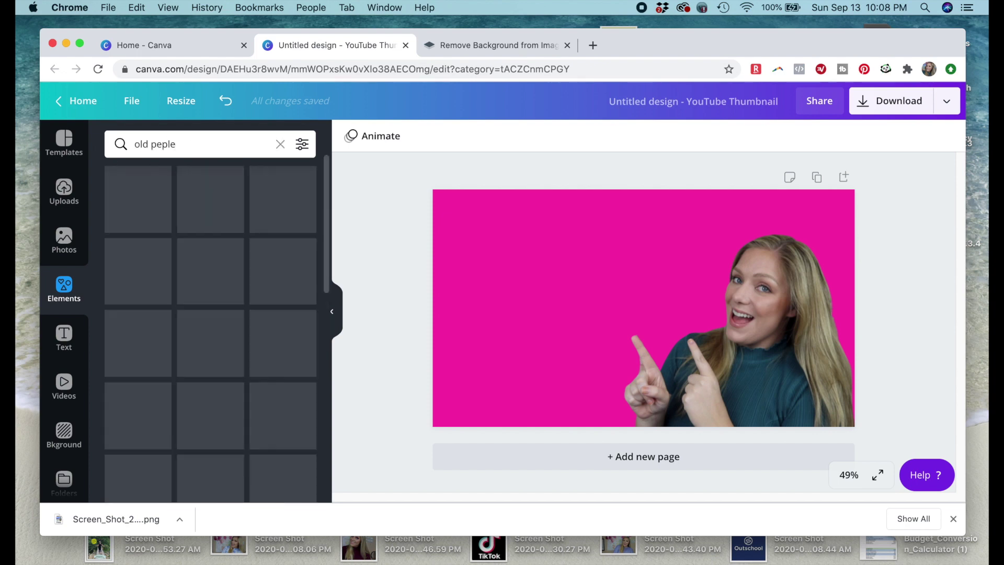
scroll(178, 352, down, 5)
scroll(179, 352, up, 8)
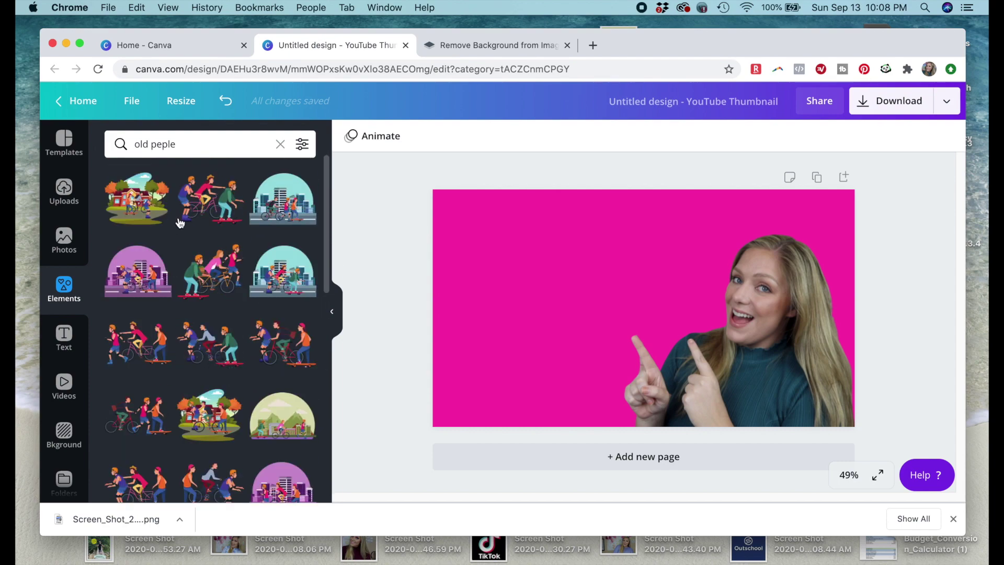
mouse_move(236, 217)
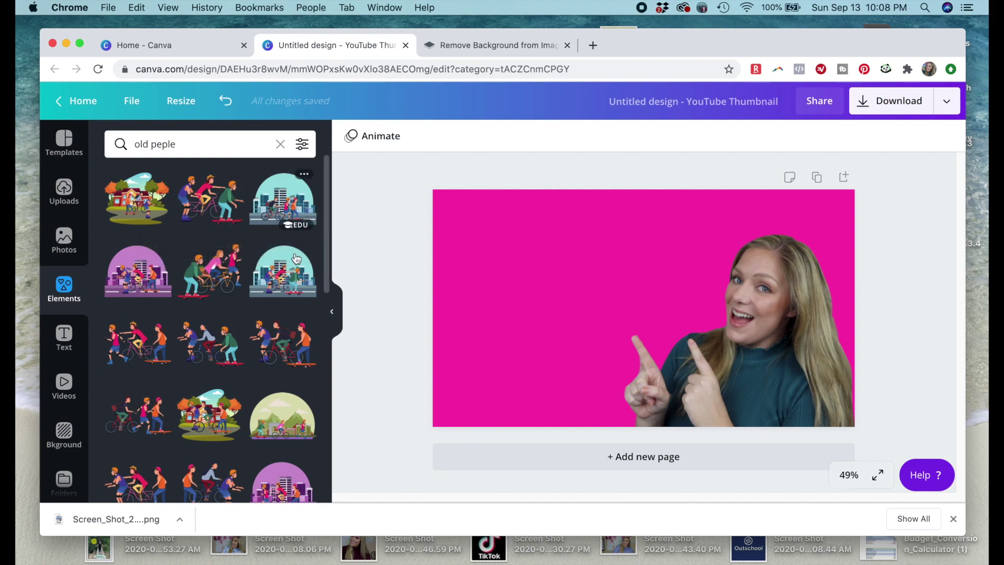
scroll(186, 408, down, 10)
scroll(184, 405, down, 4)
scroll(184, 405, up, 15)
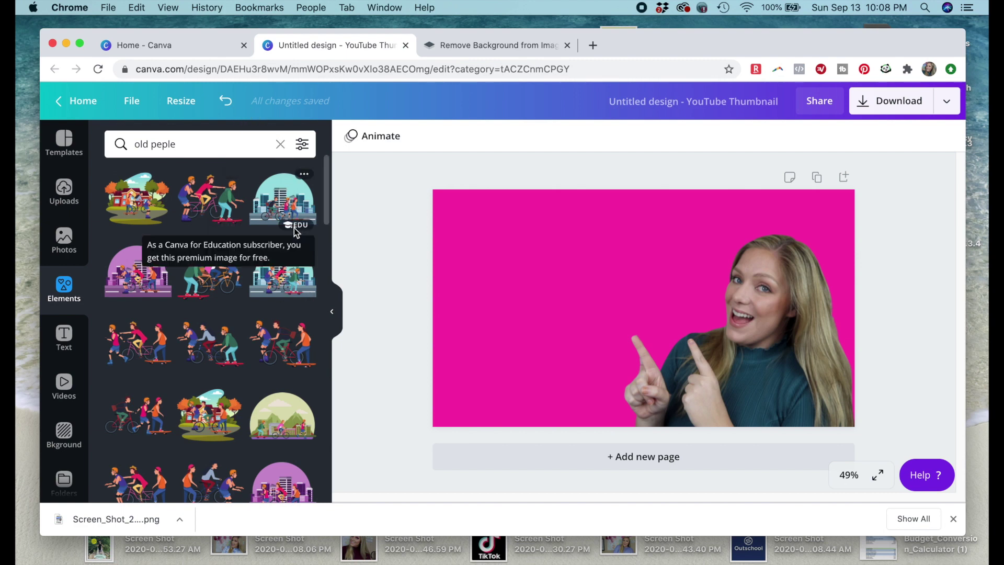
Search elements for 'cats' and scroll through the cat stickers
drag(184, 144, 99, 144)
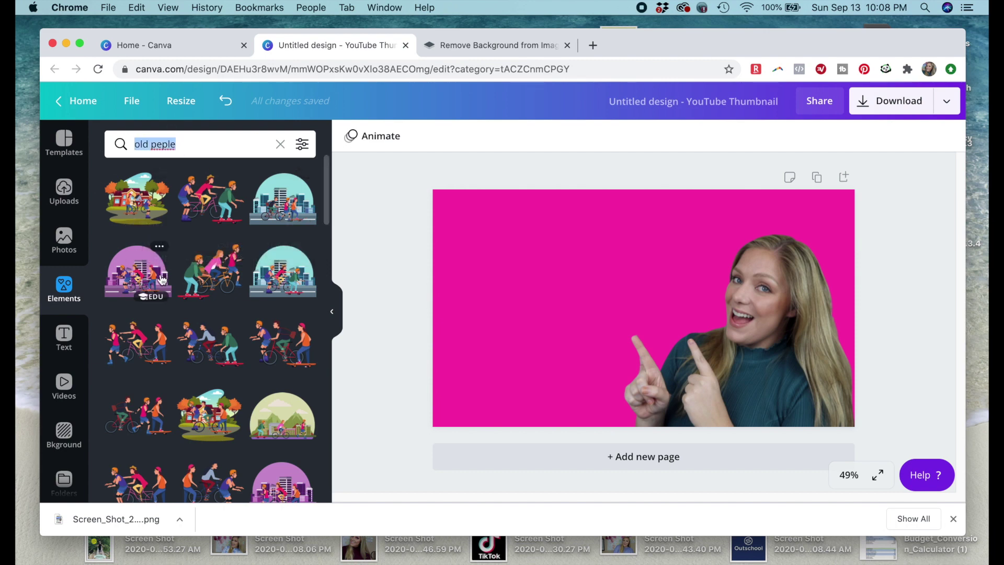
click(279, 144)
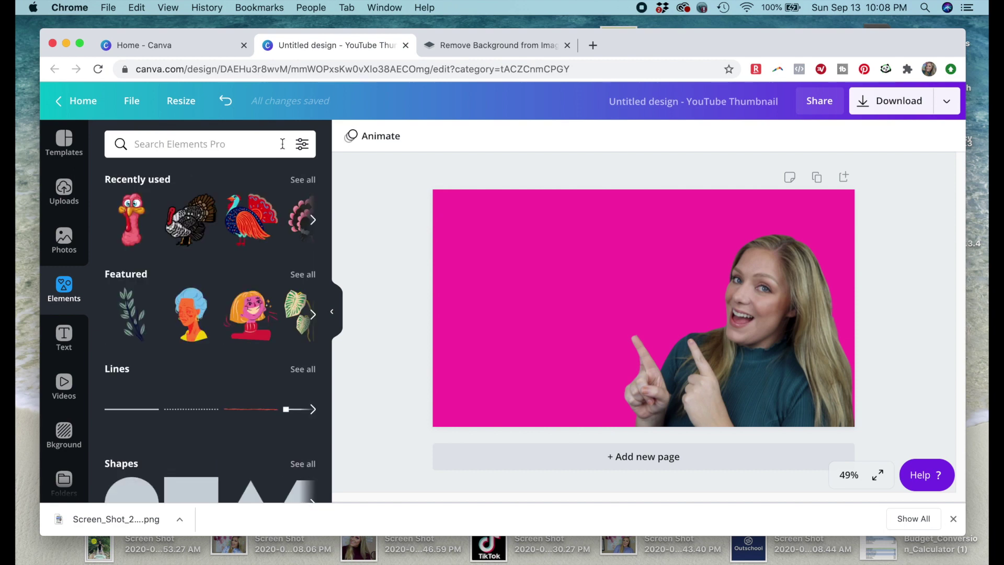
text(cats)
key(Return)
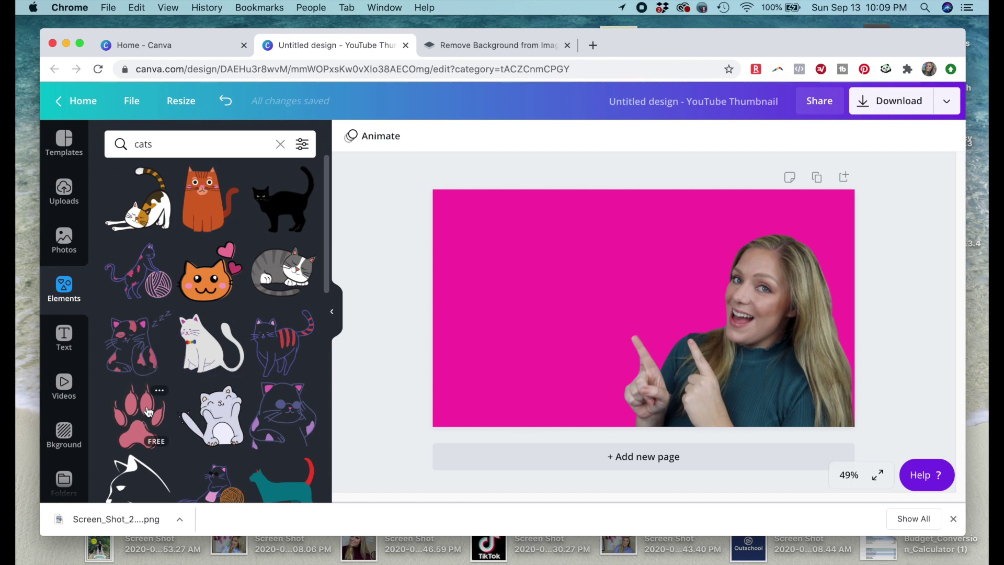
scroll(149, 409, down, 2)
Add the pink paw sticker, tilt it counter-clockwise and place it lower-left
click(138, 360)
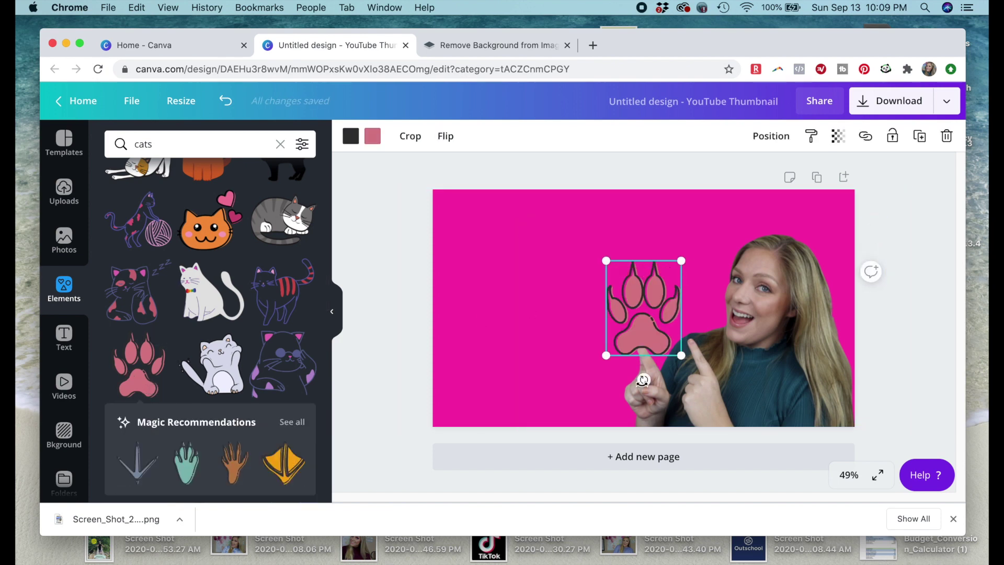
drag(643, 379, 657, 378)
drag(621, 321, 512, 362)
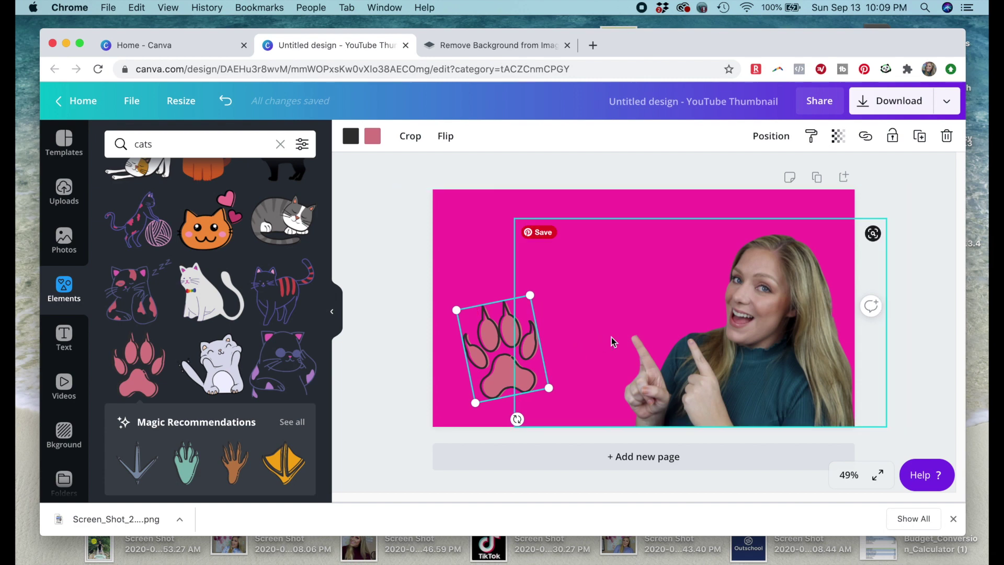
click(710, 354)
click(533, 308)
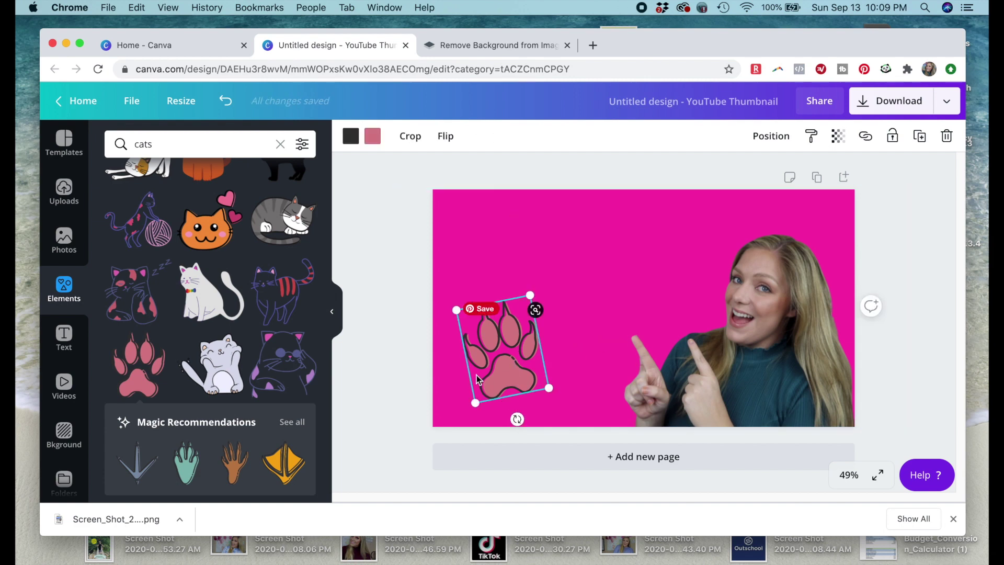
mouse_move(516, 418)
mouse_down()
mouse_move(483, 424)
mouse_move(533, 427)
mouse_up()
Add the waving cat sticker, move it up-left and send it one layer backward
click(214, 366)
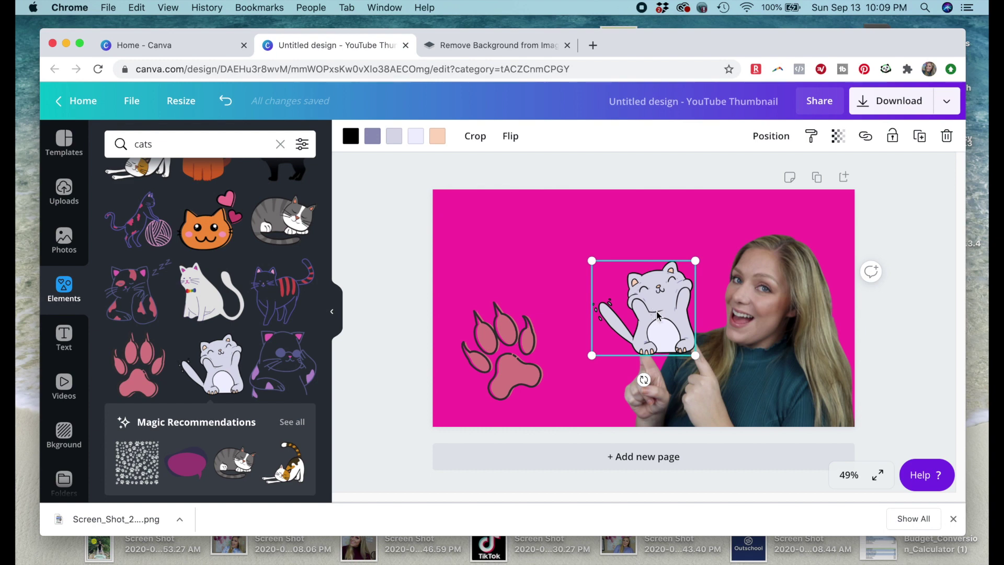
drag(662, 318, 605, 287)
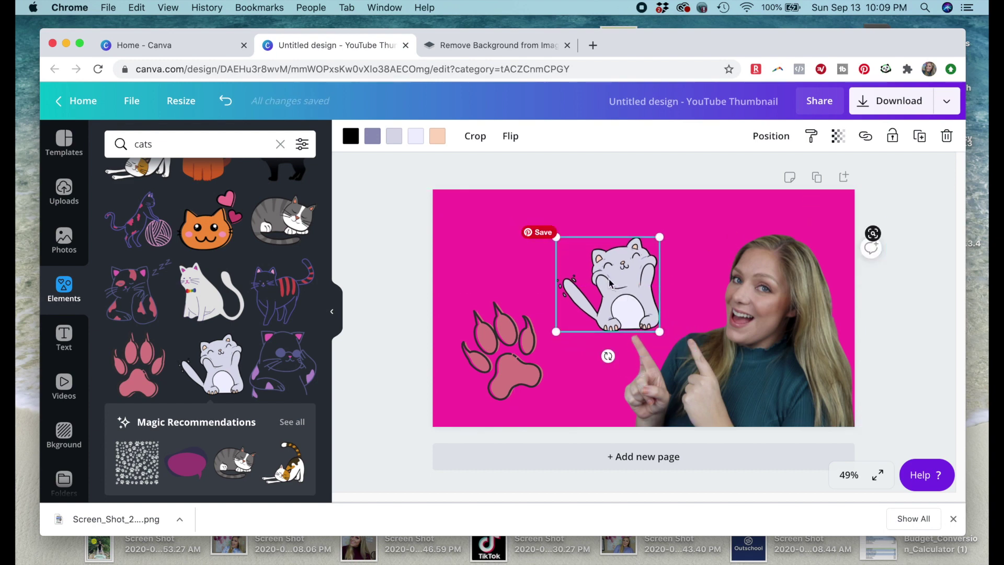
click(771, 135)
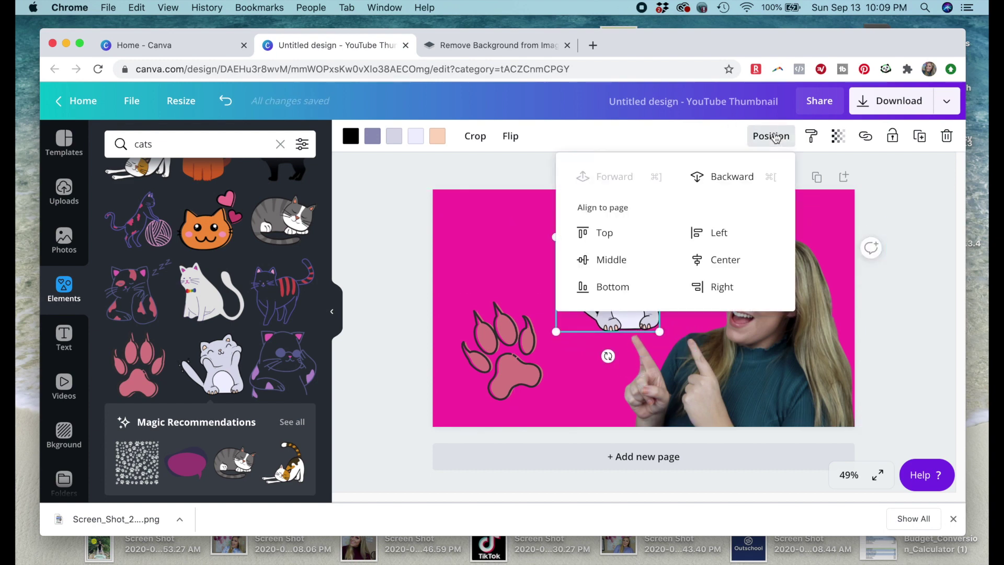
click(717, 176)
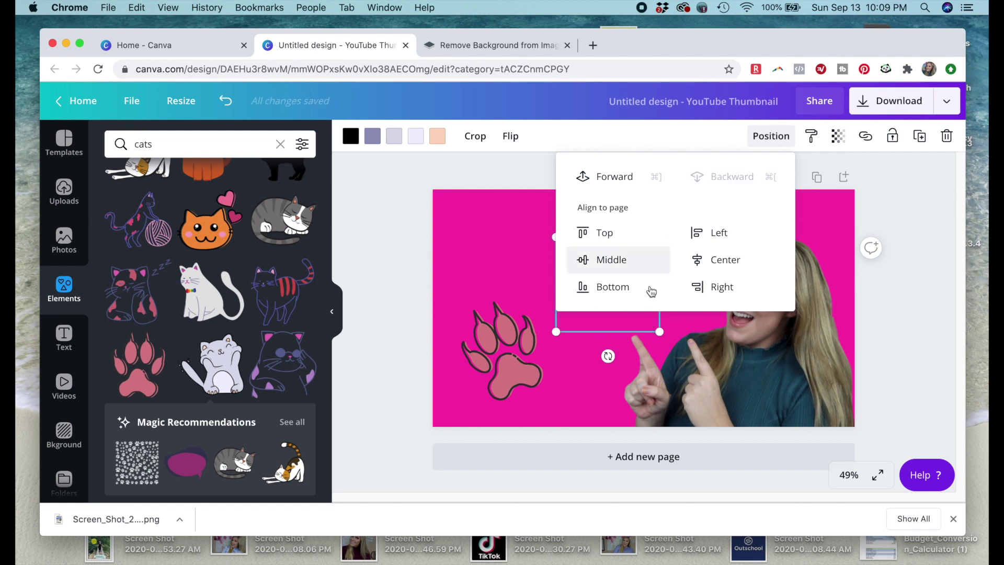
Send the pink background rectangle to the very back so the cat shows
click(644, 319)
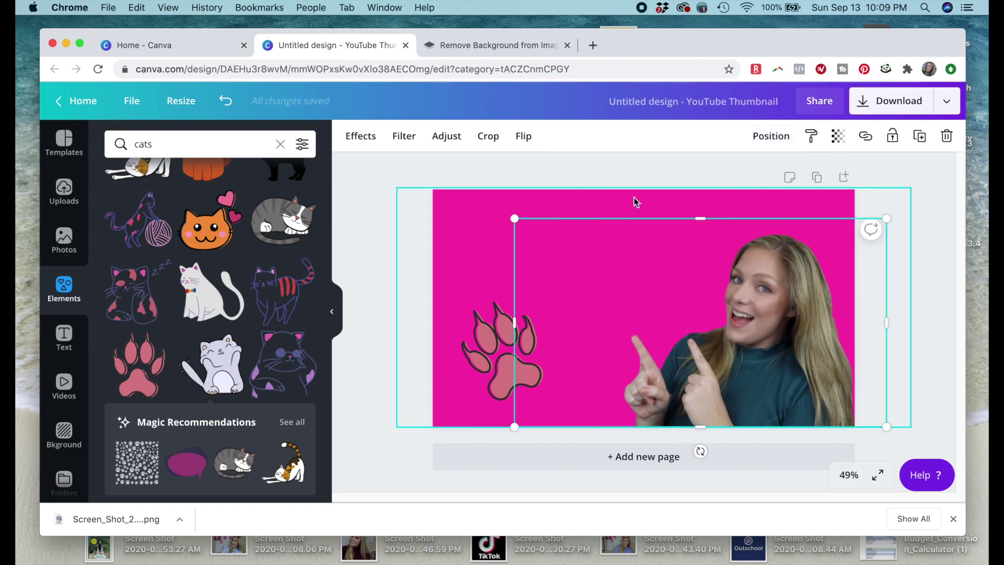
mouse_move(635, 202)
mouse_down()
mouse_move(620, 346)
mouse_move(627, 180)
mouse_move(628, 195)
mouse_up()
click(767, 137)
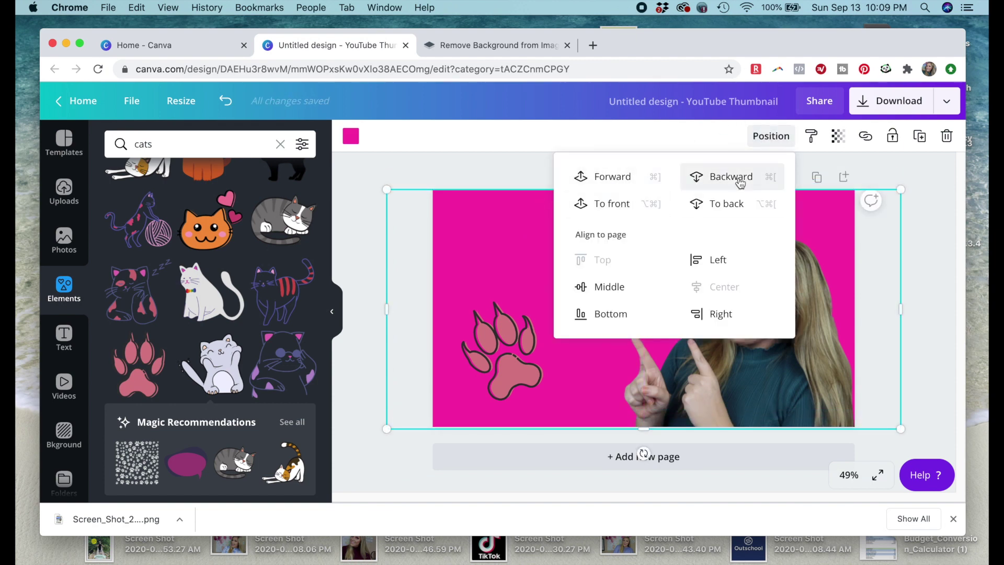
click(727, 203)
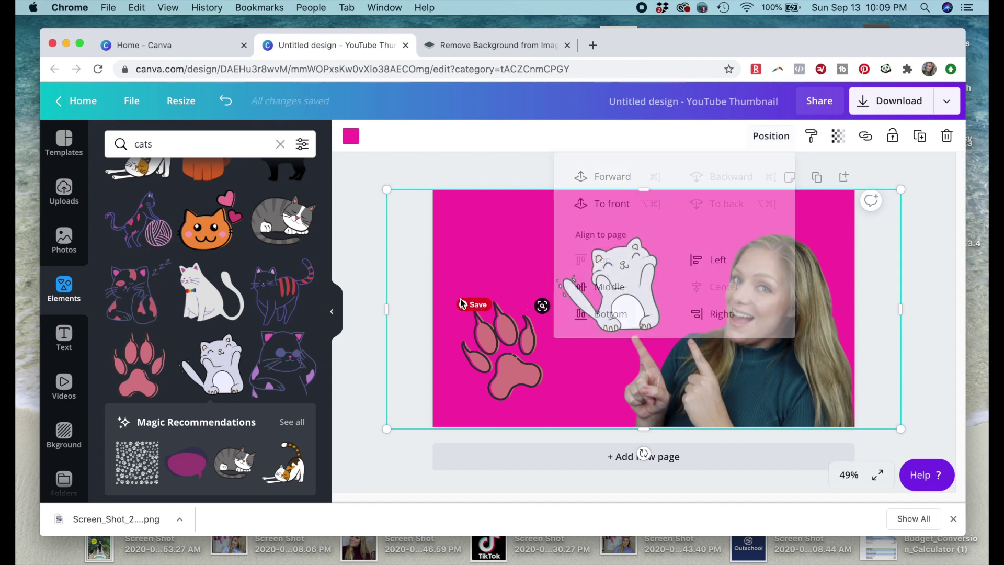
click(476, 305)
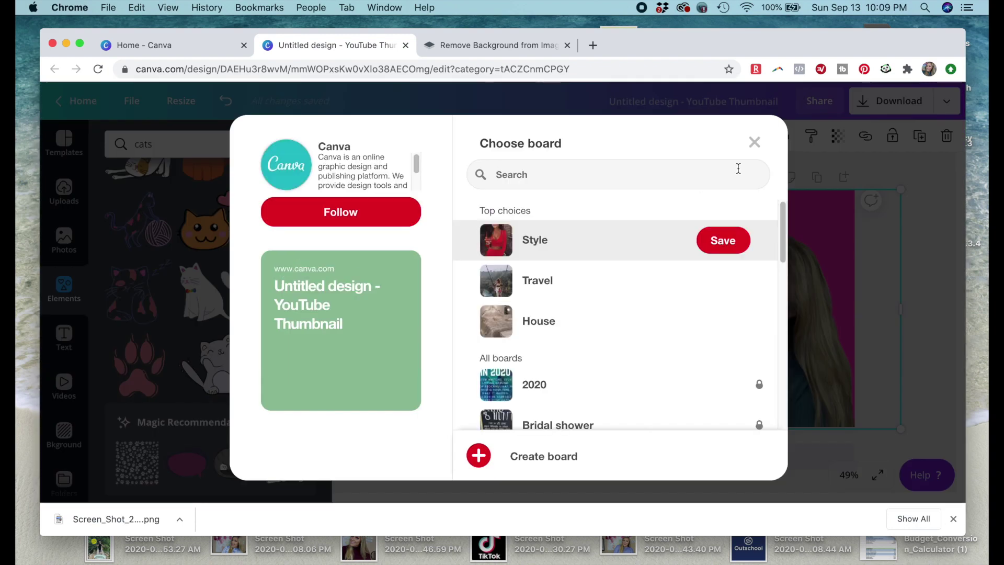
click(755, 140)
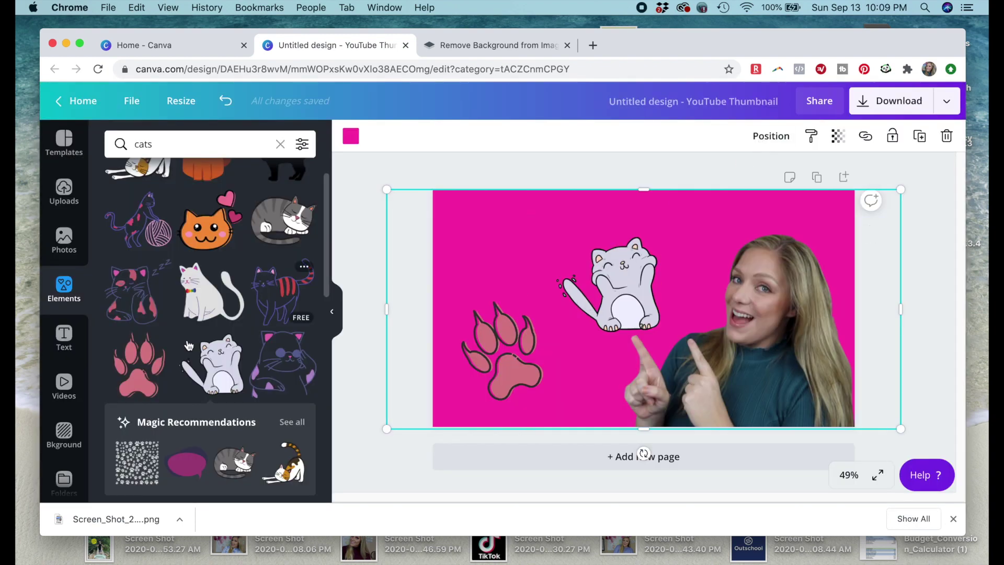
Add the black paw-print pattern and stretch it to cover the whole pink page
scroll(167, 364, down, 5)
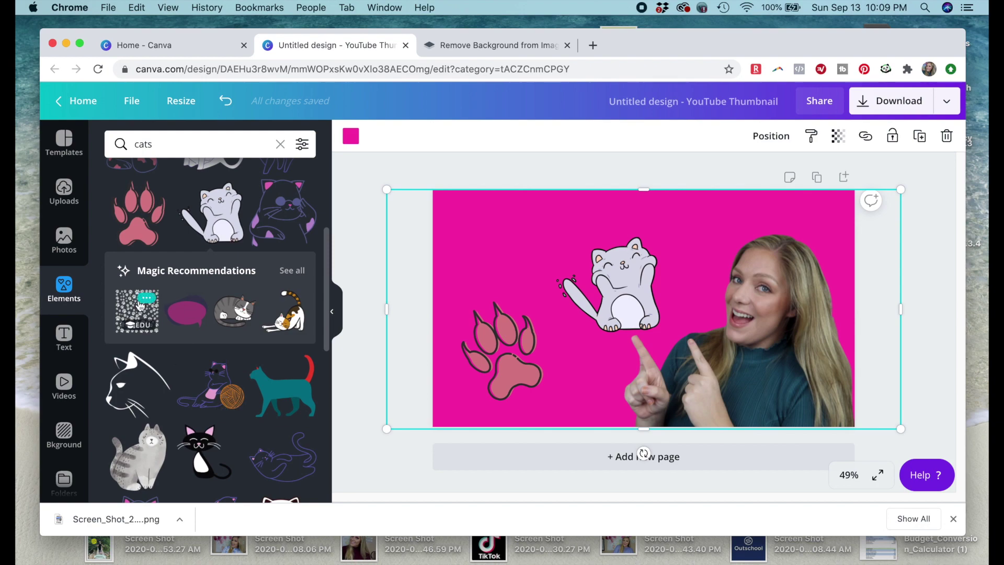
click(121, 311)
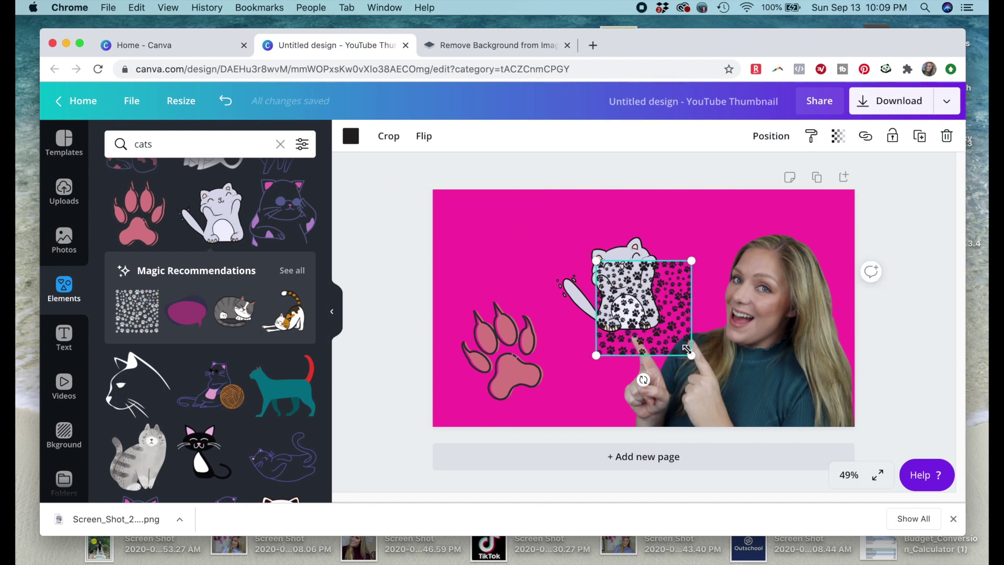
drag(703, 368, 828, 491)
drag(762, 396, 598, 333)
drag(754, 455, 909, 471)
drag(810, 351, 810, 320)
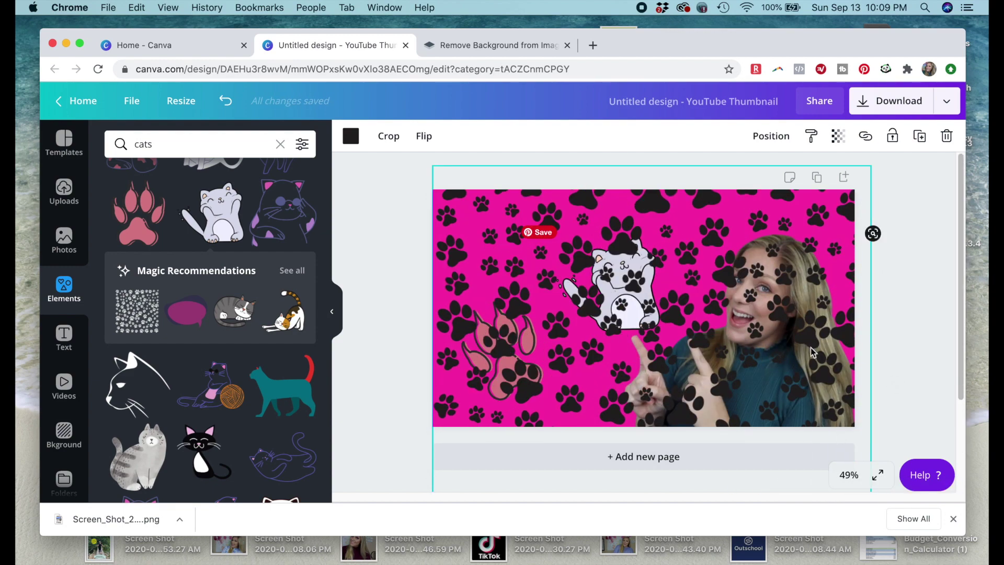
Send the paw-print pattern backward so it sits behind the cat and teacher photo
click(770, 136)
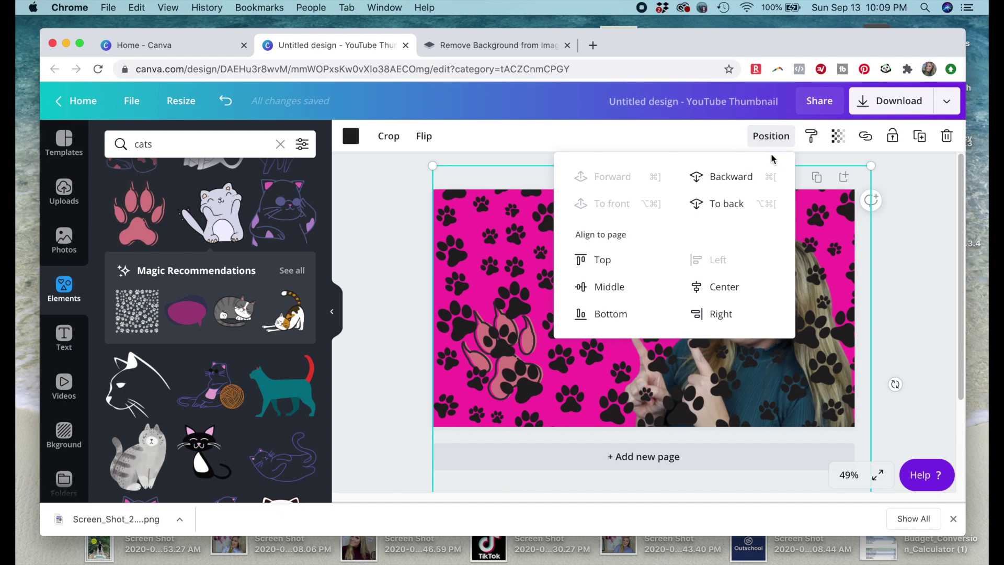
click(730, 177)
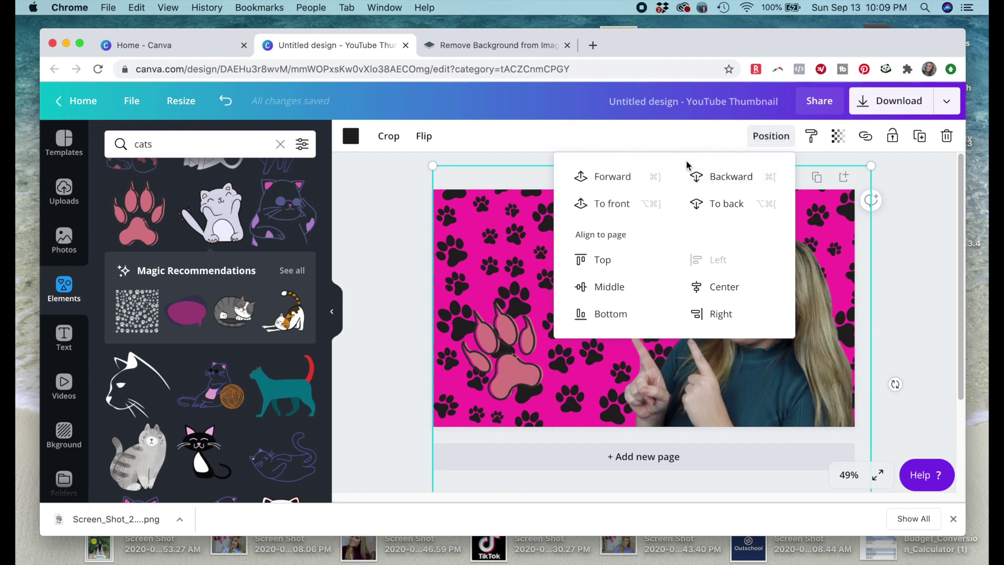
key(Escape)
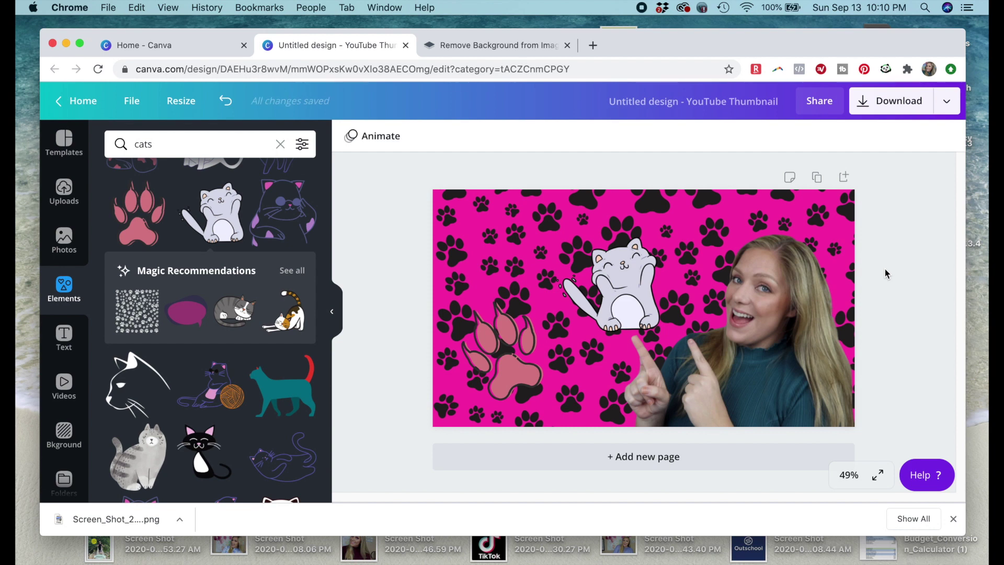
Nudge the teacher's cutout photo a few pixels right, then deselect it
mouse_move(774, 327)
mouse_down()
mouse_move(789, 325)
mouse_move(778, 327)
mouse_up()
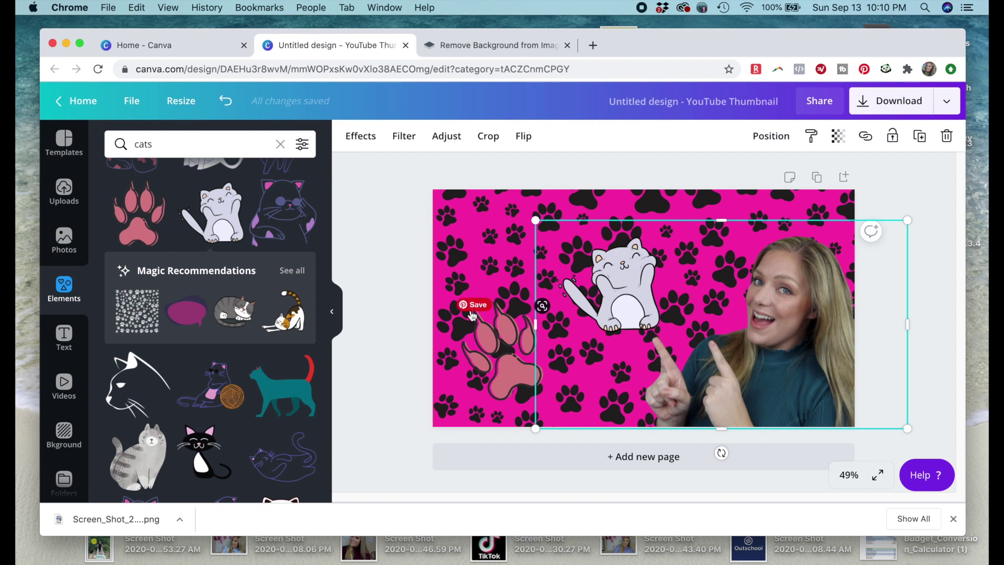
click(408, 185)
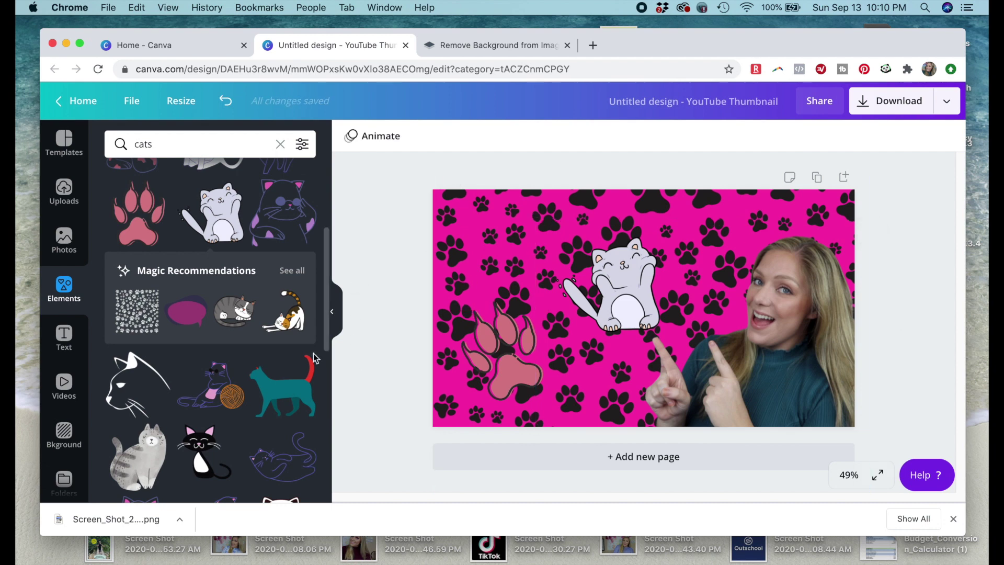
scroll(291, 369, down, 5)
scroll(291, 369, down, 1)
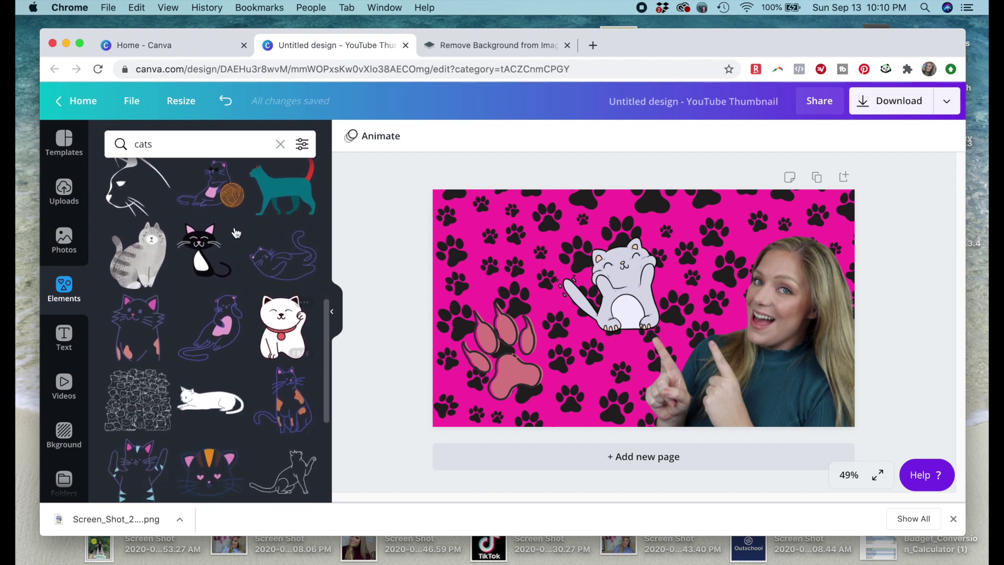
Add the black cat and white lucky cat stickers and try them in different spots
click(205, 256)
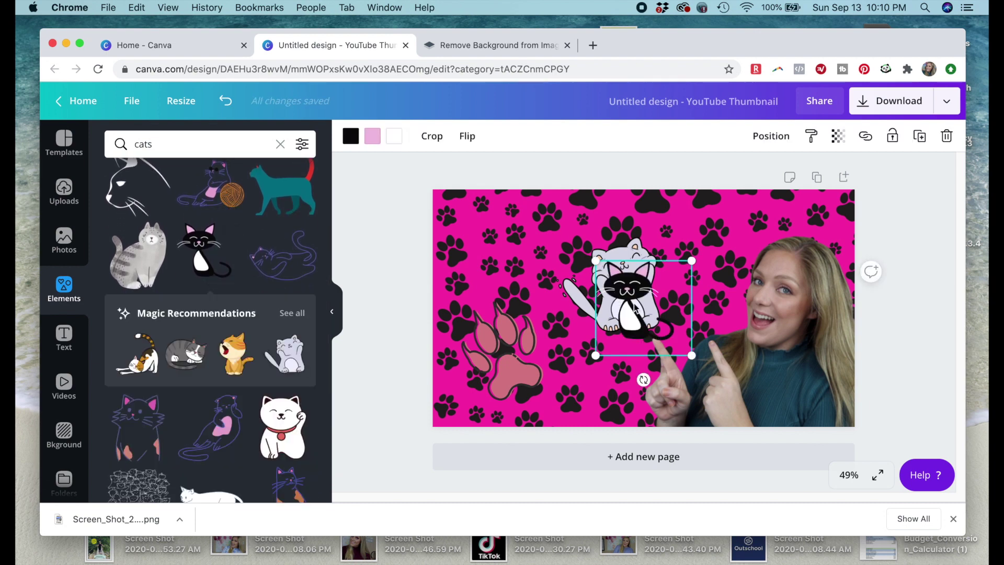
drag(629, 324, 482, 266)
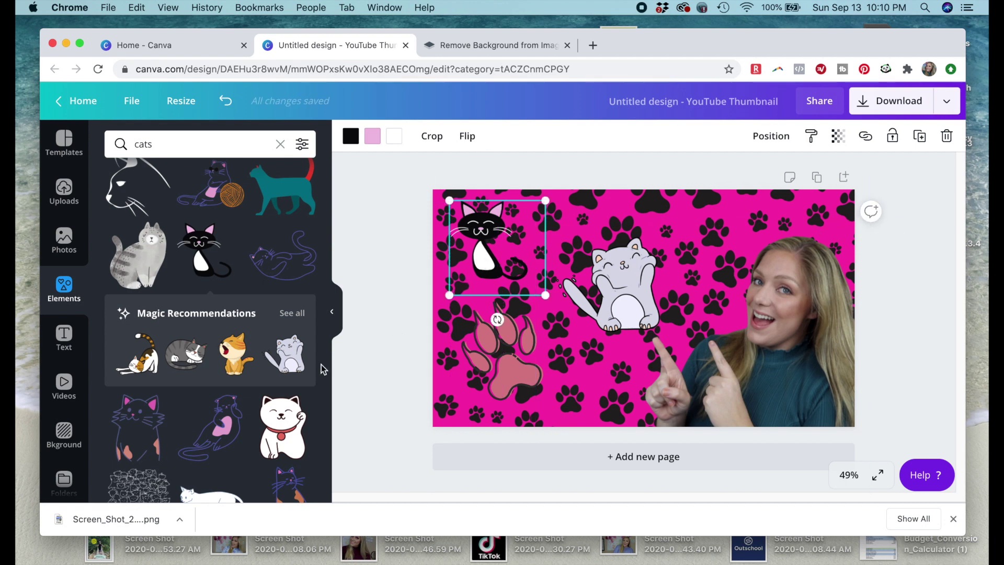
click(285, 426)
click(488, 260)
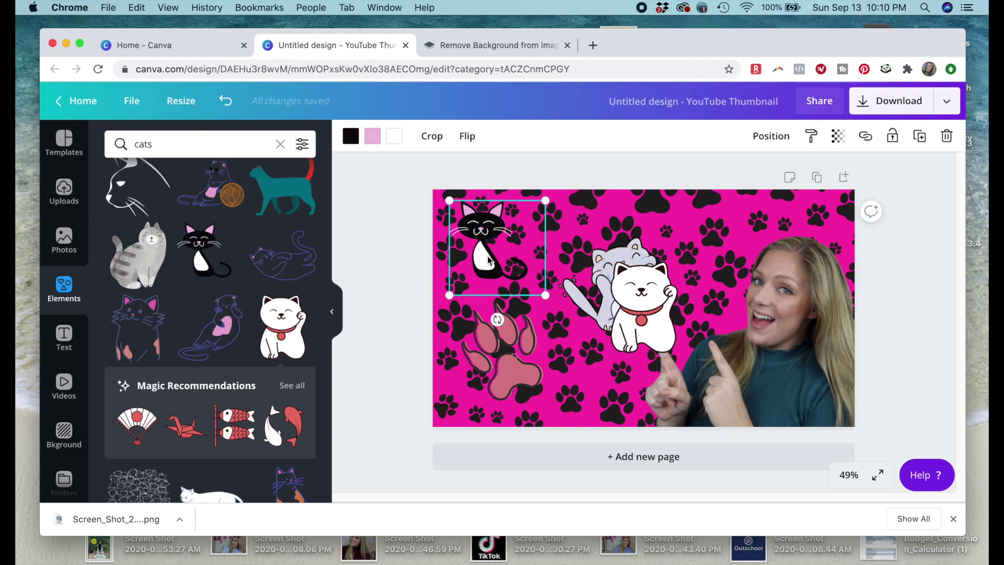
drag(643, 314, 551, 341)
drag(493, 262, 618, 332)
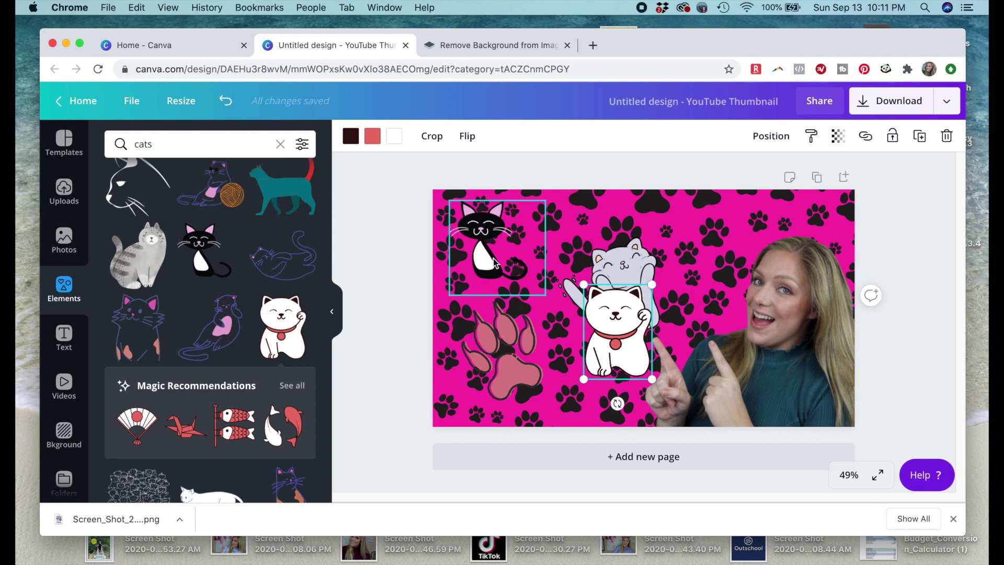
click(497, 271)
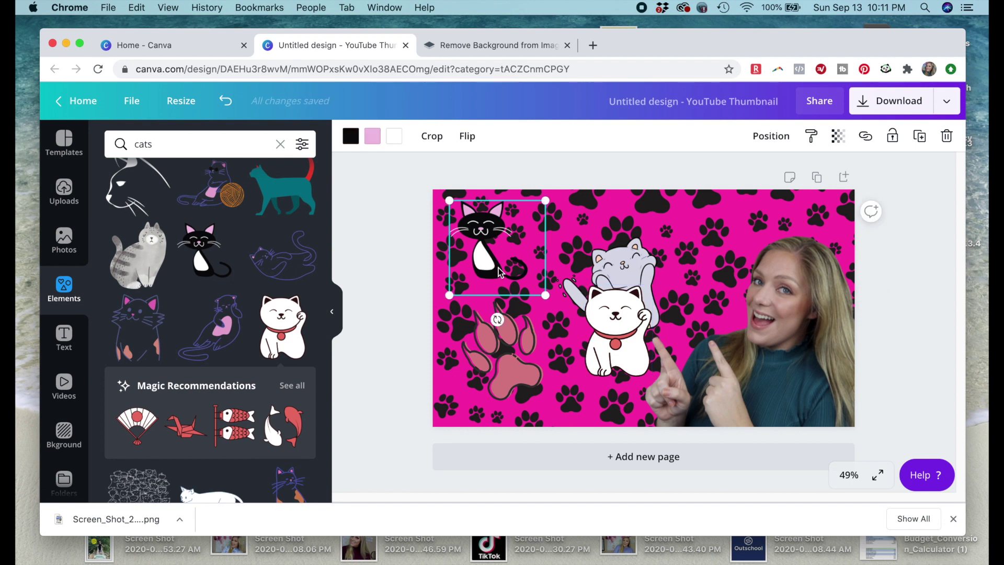
drag(631, 360, 621, 396)
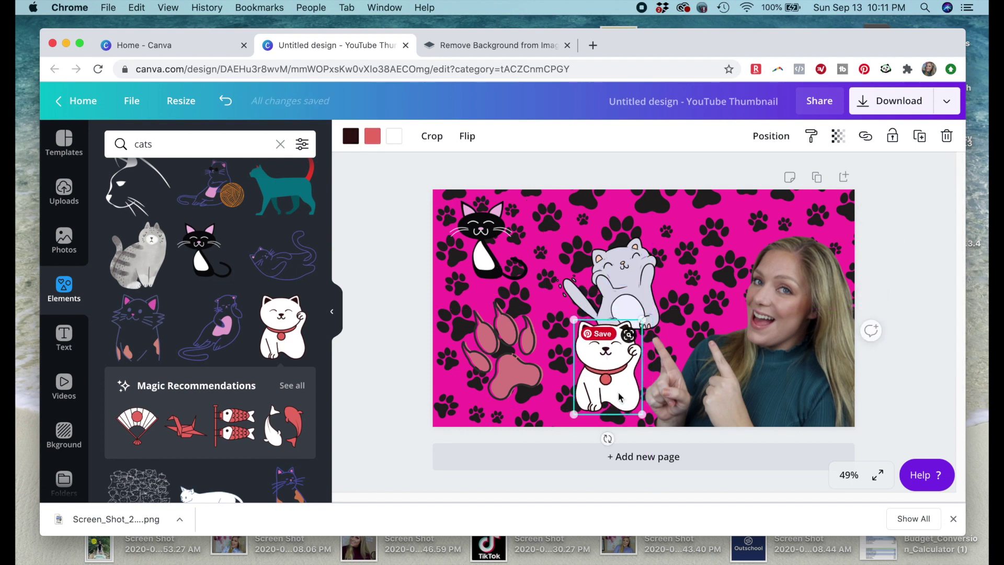
Delete the black cat, place the lucky cat top-left, and shift the teacher's photo slightly
click(461, 254)
key(Delete)
click(578, 357)
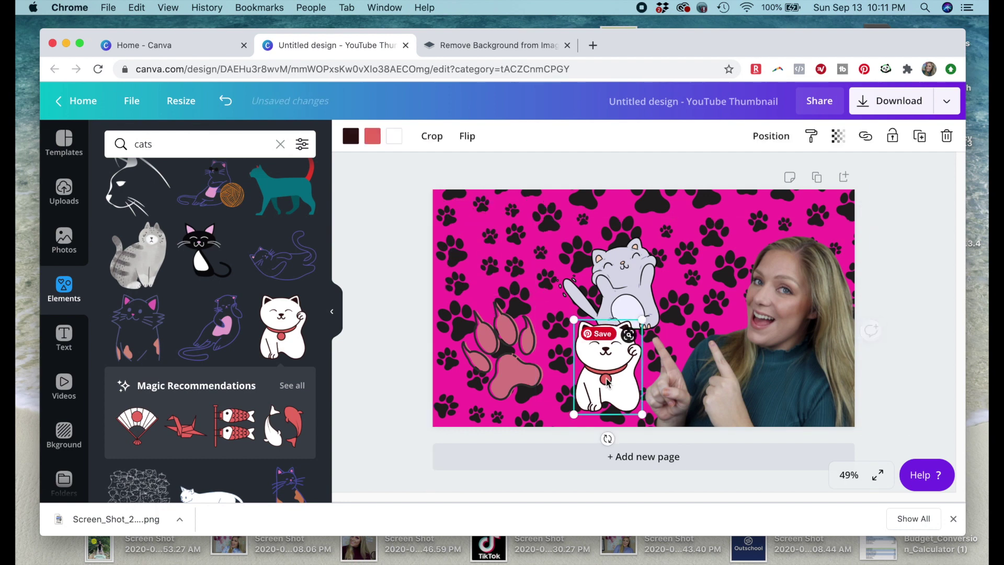
drag(579, 357, 517, 256)
mouse_move(634, 285)
mouse_down()
mouse_move(648, 291)
mouse_move(620, 293)
mouse_up()
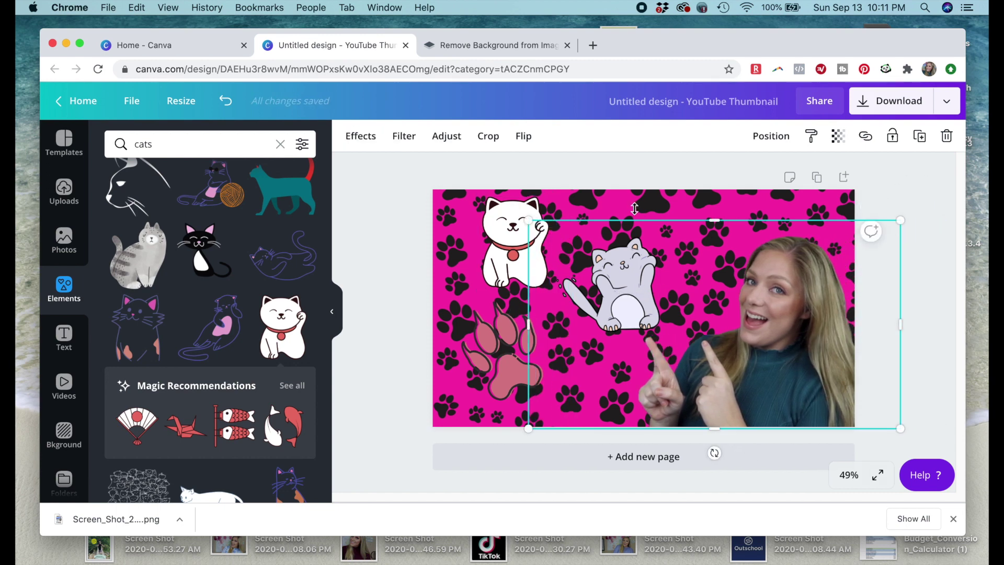
click(881, 199)
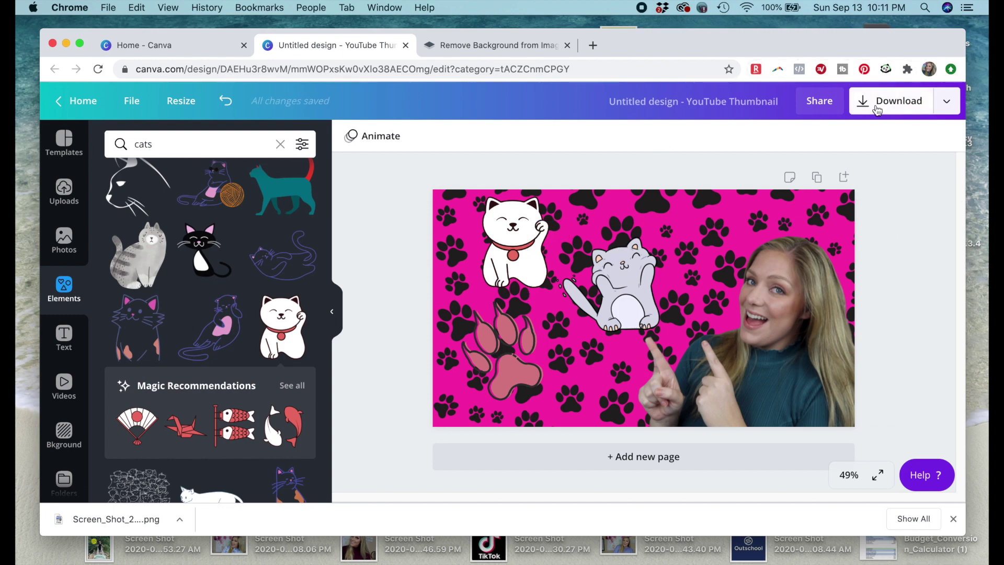
Download the 1280×720 thumbnail as a PNG file
click(877, 107)
click(822, 330)
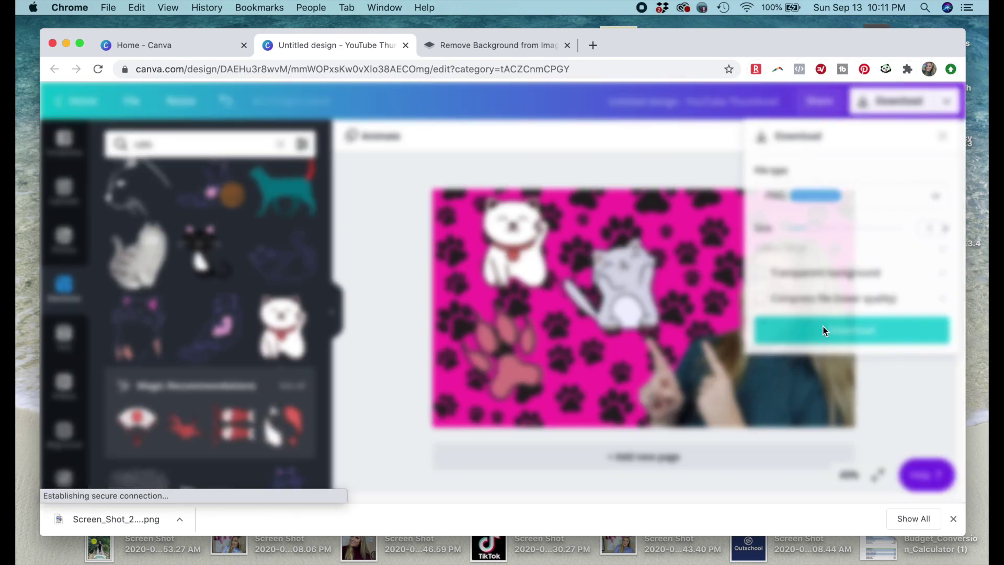